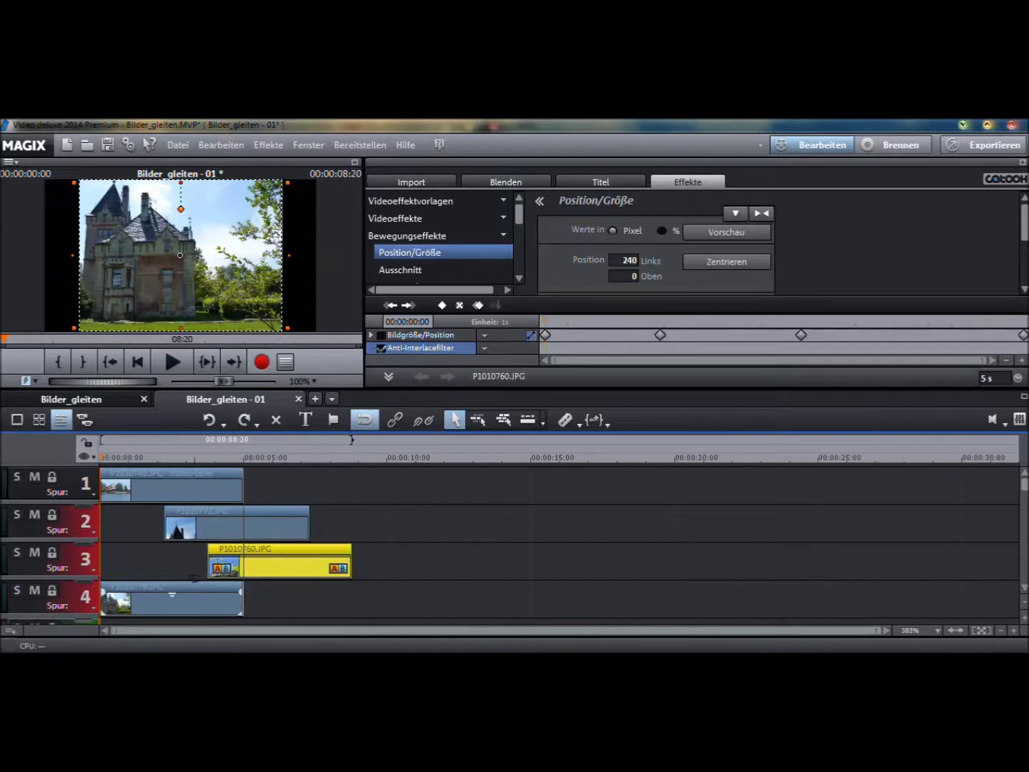
Step: Move the castle picture P1010779.JPG on track 4 to start at about 00:00:06:16
{"action": "left_click_drag", "start_coordinate": [195, 587], "coordinate": [384, 586]}
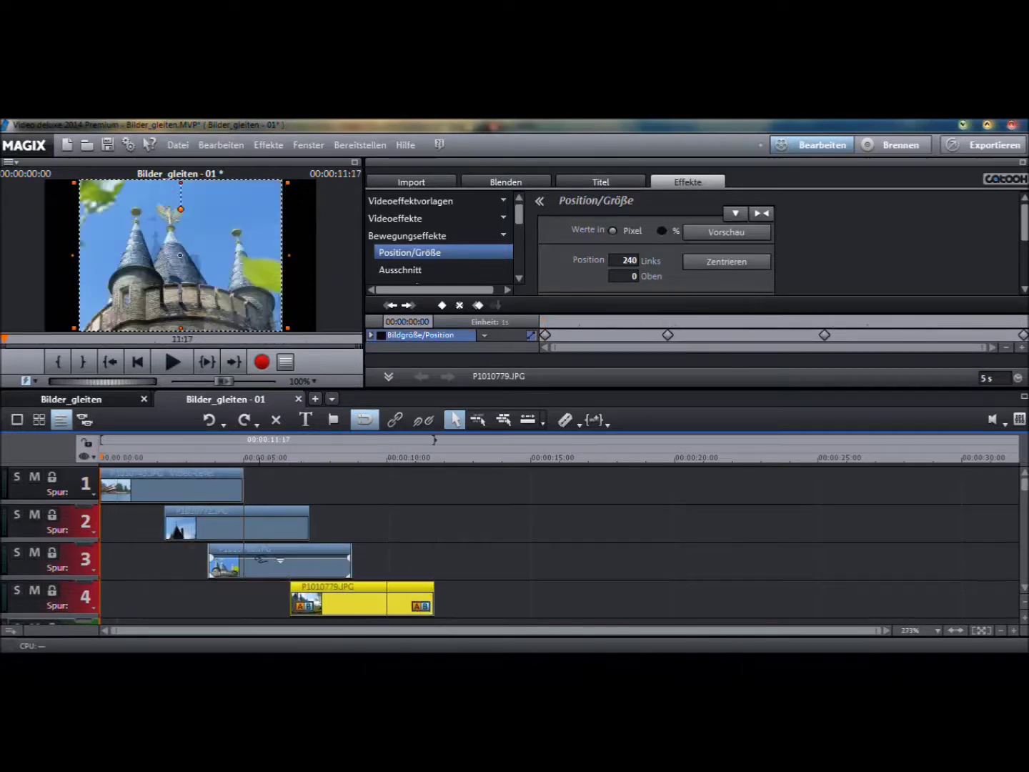
Step: Delete both Video-Level keyframes from the picture P1010743.JPG on track 1
{"action": "left_click", "coordinate": [277, 560]}
{"action": "left_click", "coordinate": [154, 473]}
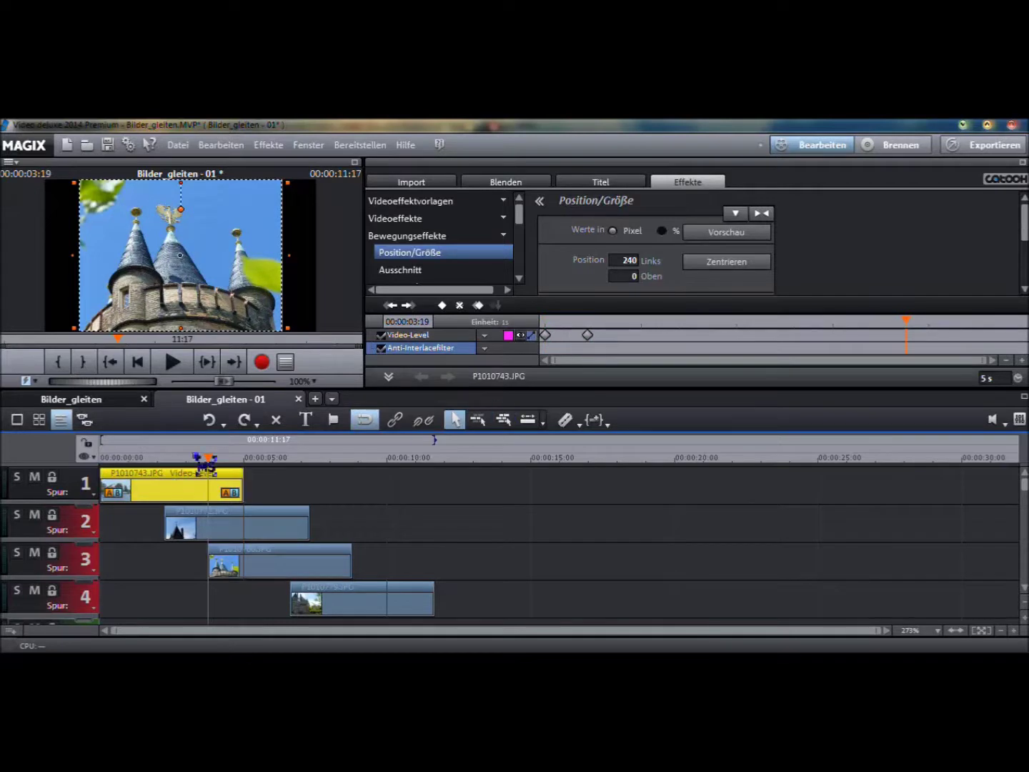
{"action": "left_click", "coordinate": [138, 362]}
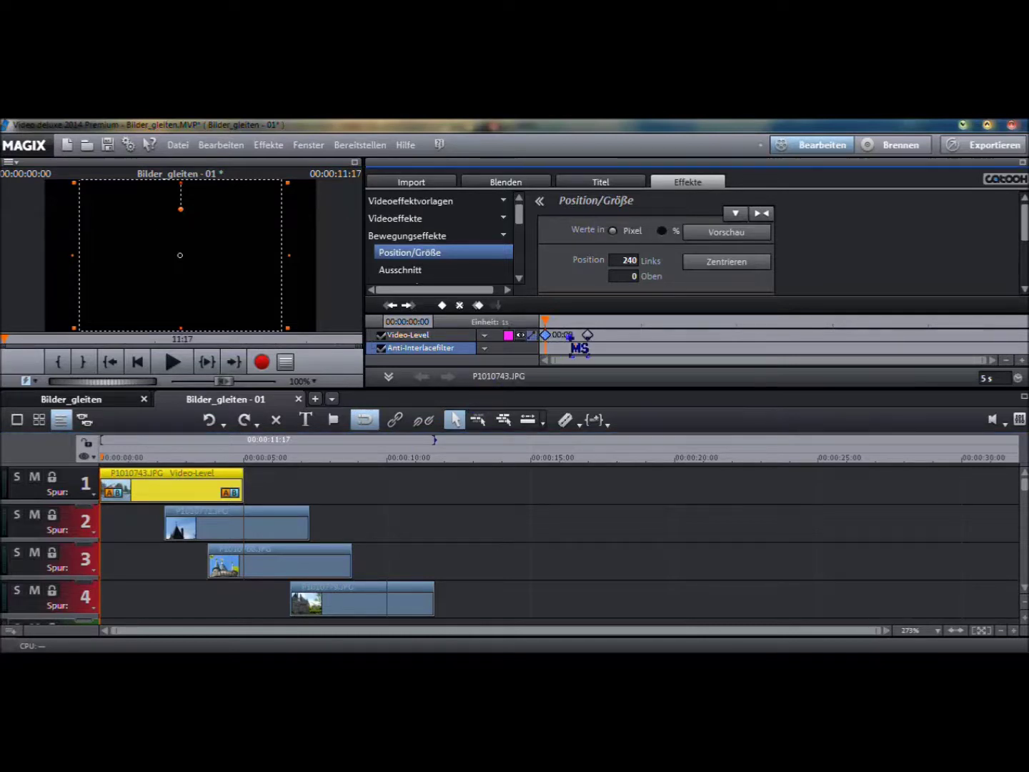
{"action": "left_click", "coordinate": [592, 336]}
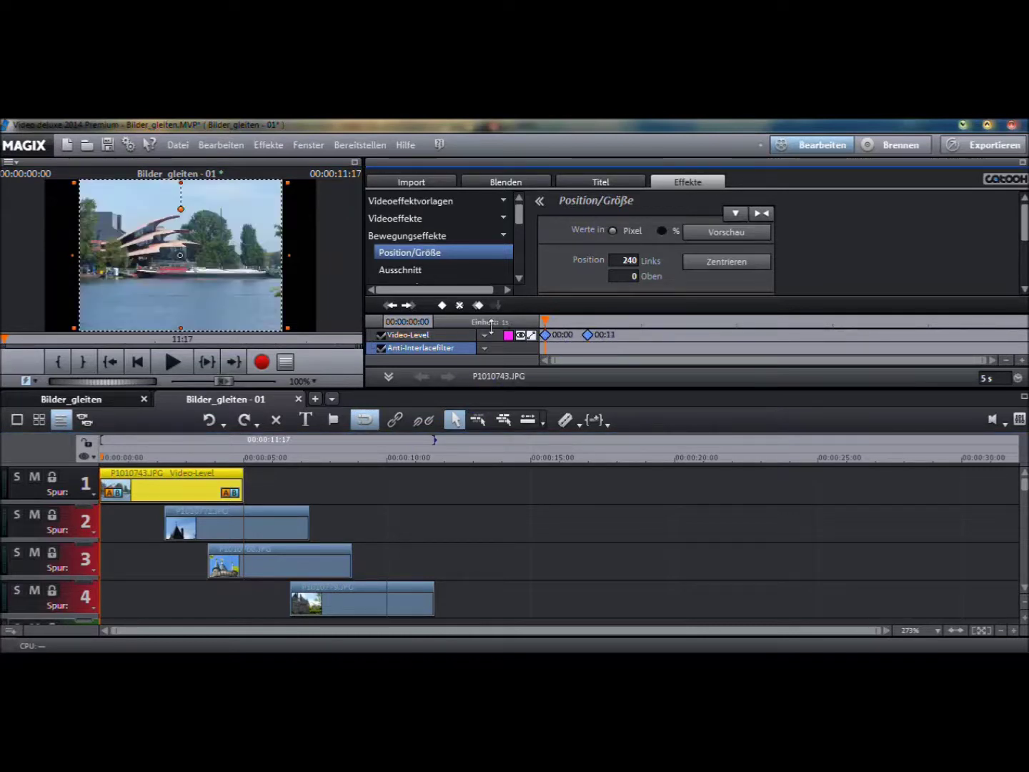
{"action": "left_click", "coordinate": [459, 306]}
{"action": "left_click", "coordinate": [172, 475]}
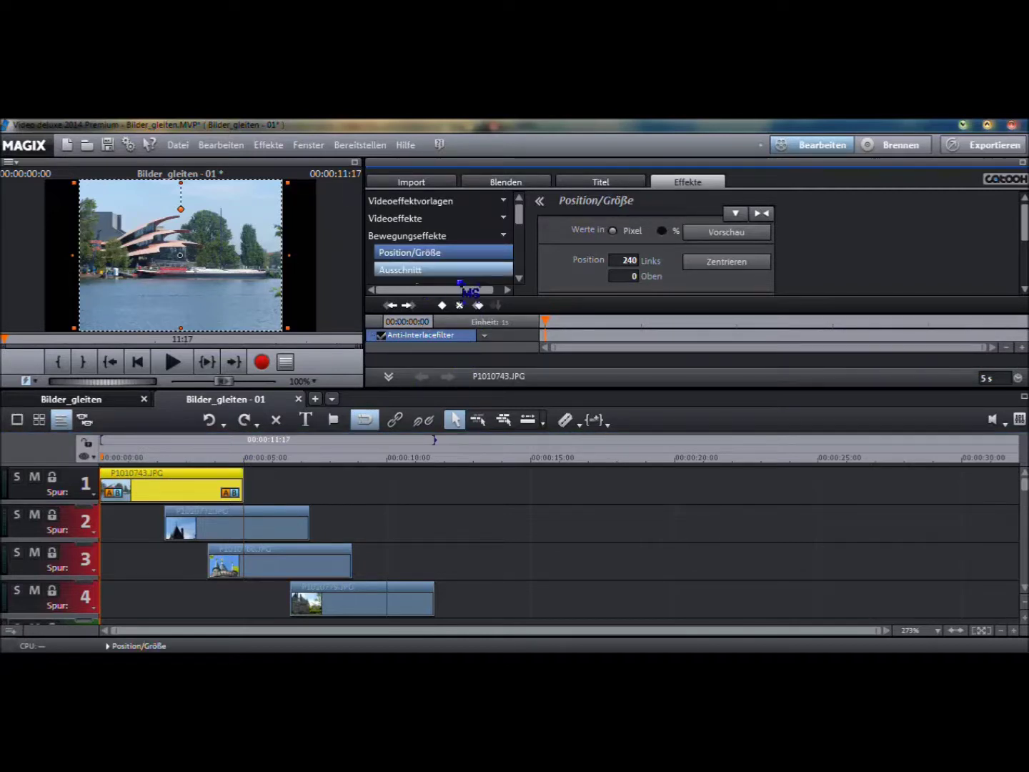
Step: Add a position keyframe at the start of the track 1 picture, placing it outside the frame's right edge at Links 1951 and Oben 0
{"action": "left_click", "coordinate": [442, 305]}
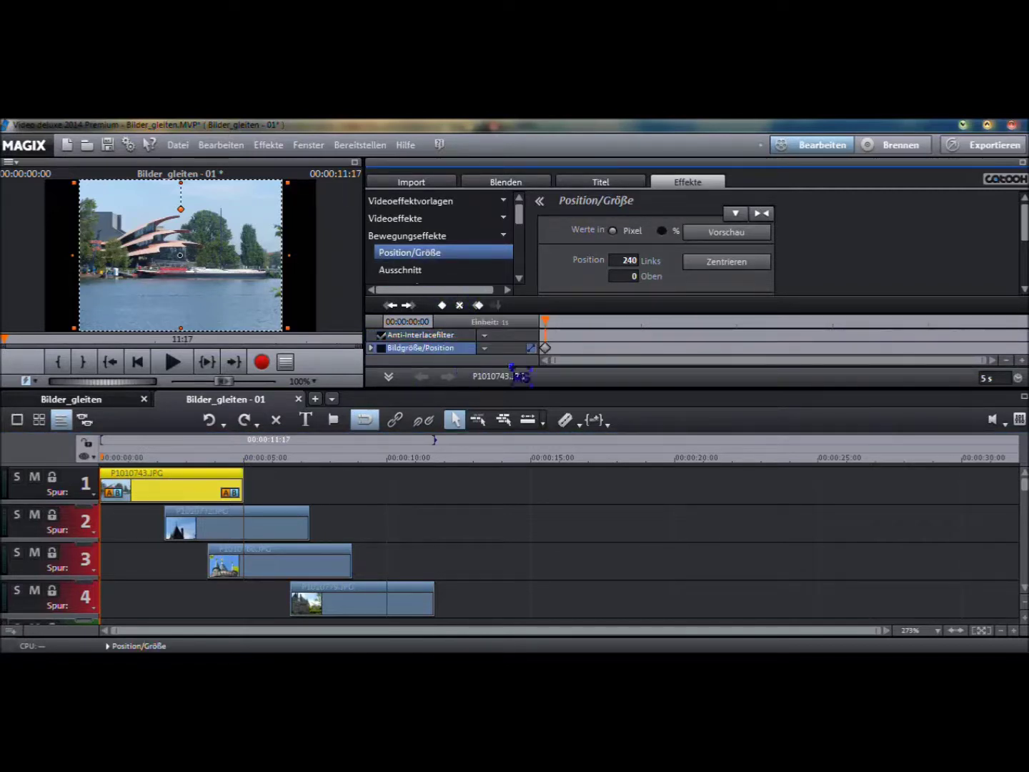
{"action": "left_click_drag", "start_coordinate": [122, 266], "coordinate": [365, 268]}
{"action": "left_click_drag", "start_coordinate": [626, 276], "coordinate": [687, 281]}
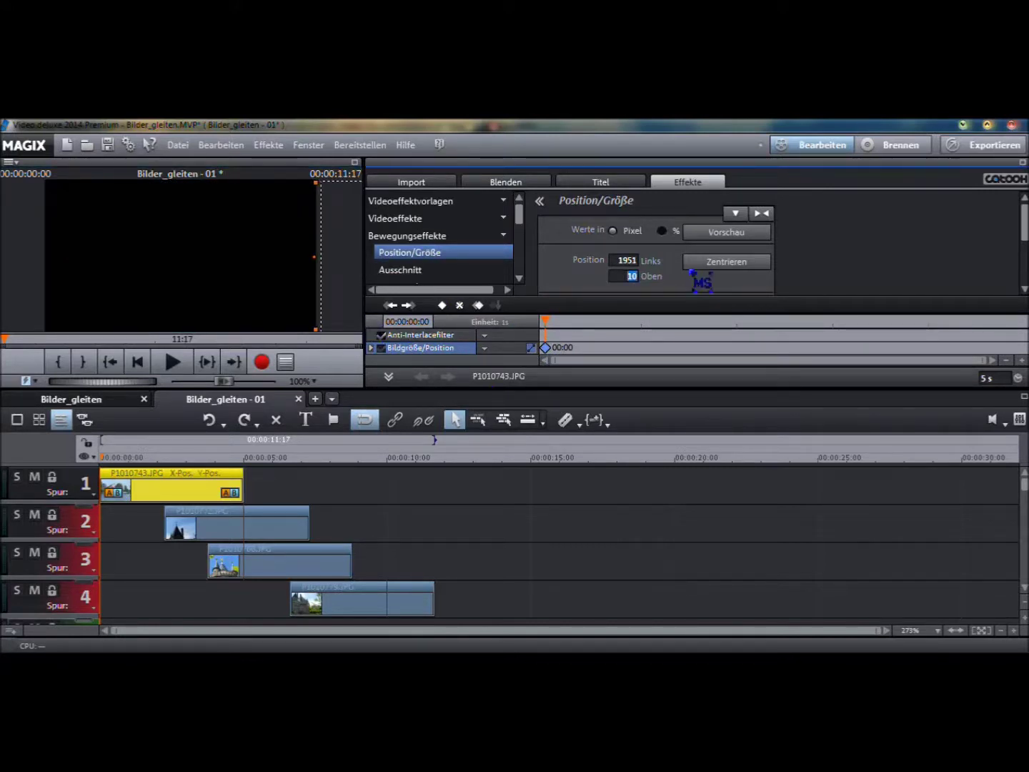
{"action": "type", "text": "0"}
{"action": "key", "text": "Return"}
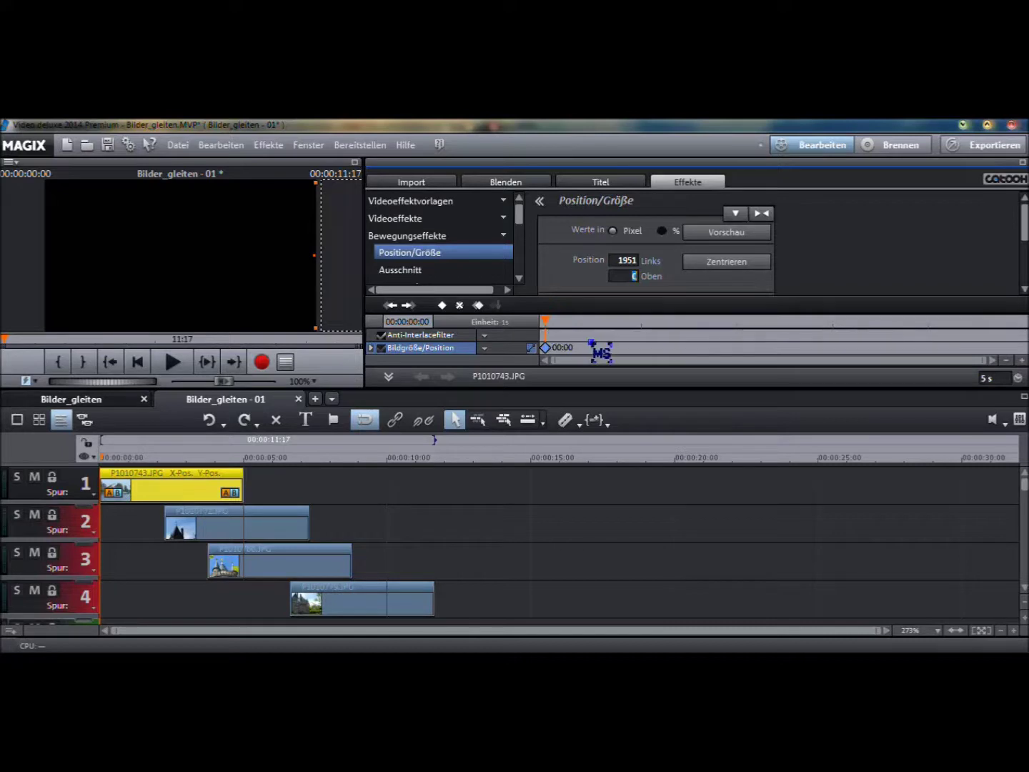
Step: Add a position keyframe at 5 seconds that moves the track 1 picture out past the left edge, at Links -1454 and Oben 0
{"action": "left_click_drag", "start_coordinate": [545, 319], "coordinate": [1024, 319]}
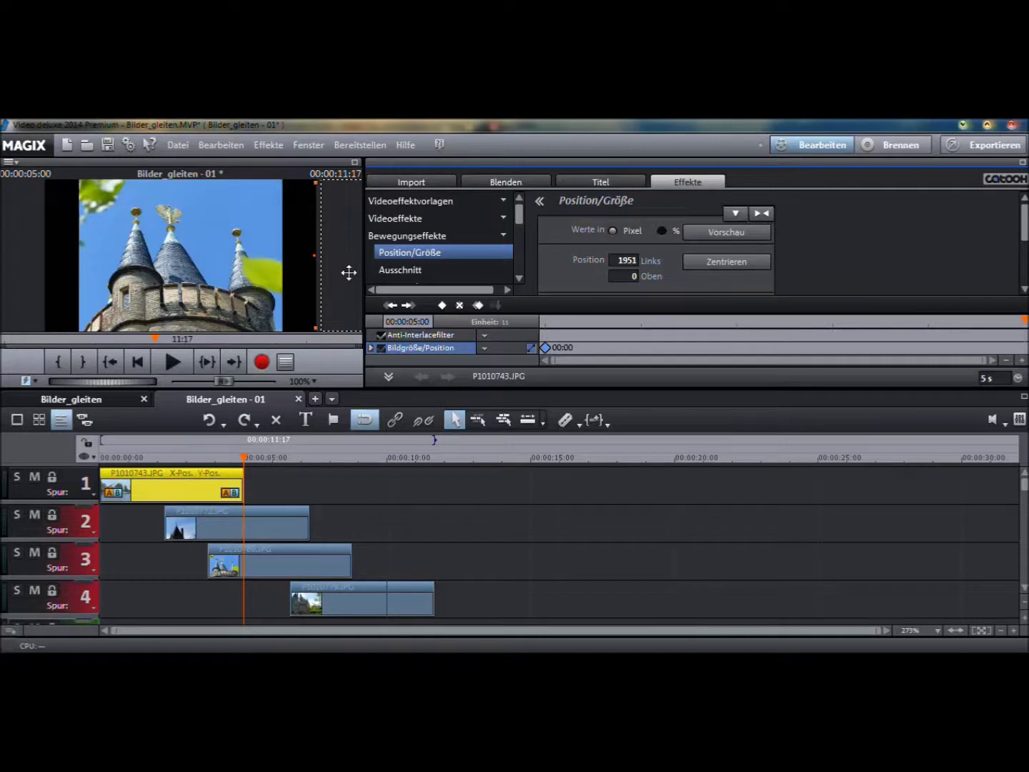
{"action": "left_click_drag", "start_coordinate": [344, 263], "coordinate": [11, 256]}
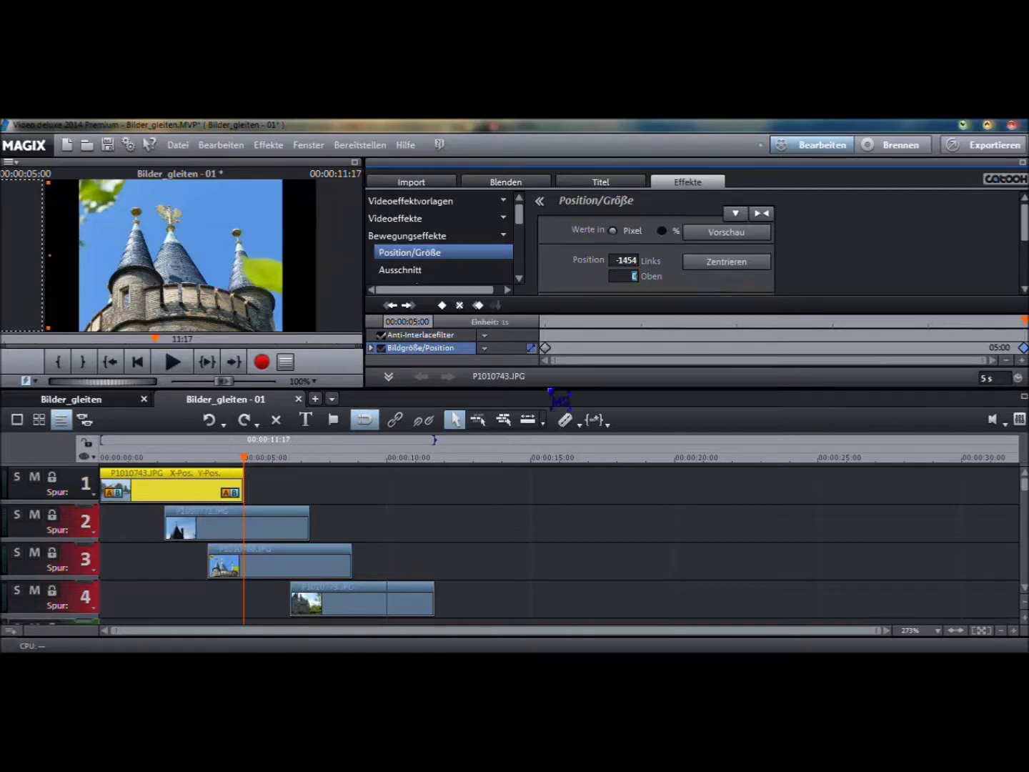
Step: Remove the existing Bildgröße/Position keyframes from the pictures on tracks 2, 3 and 4
{"action": "left_click", "coordinate": [205, 526]}
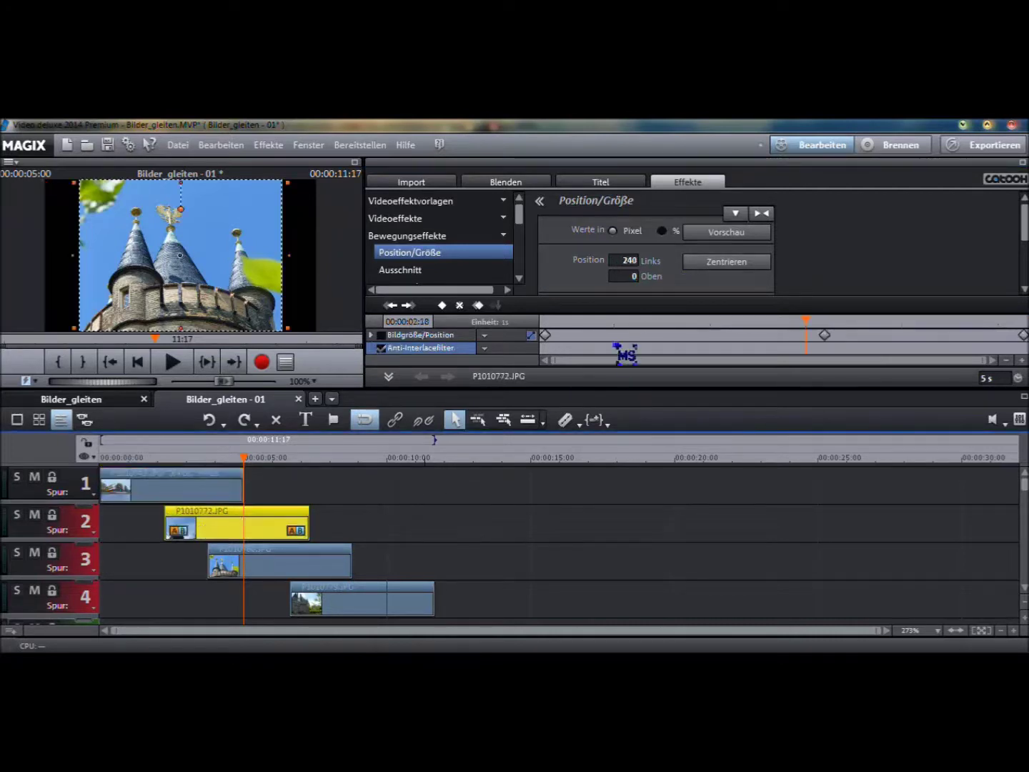
{"action": "left_click", "coordinate": [763, 213]}
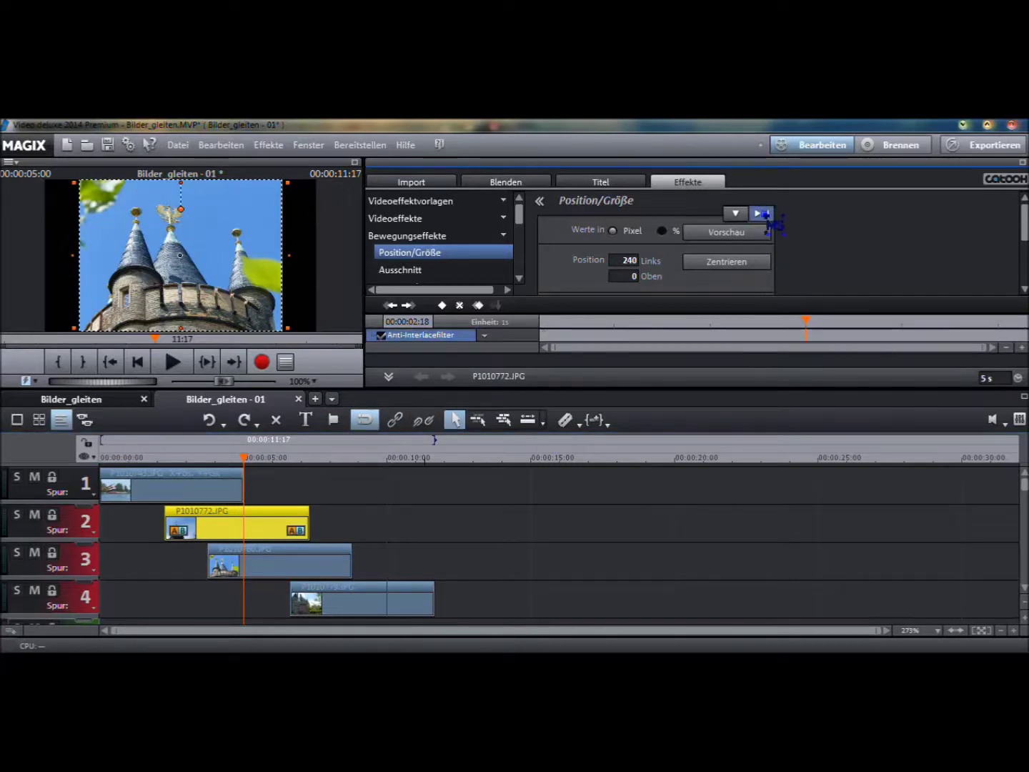
{"action": "left_click_drag", "start_coordinate": [553, 302], "coordinate": [529, 312]}
{"action": "left_click", "coordinate": [322, 561]}
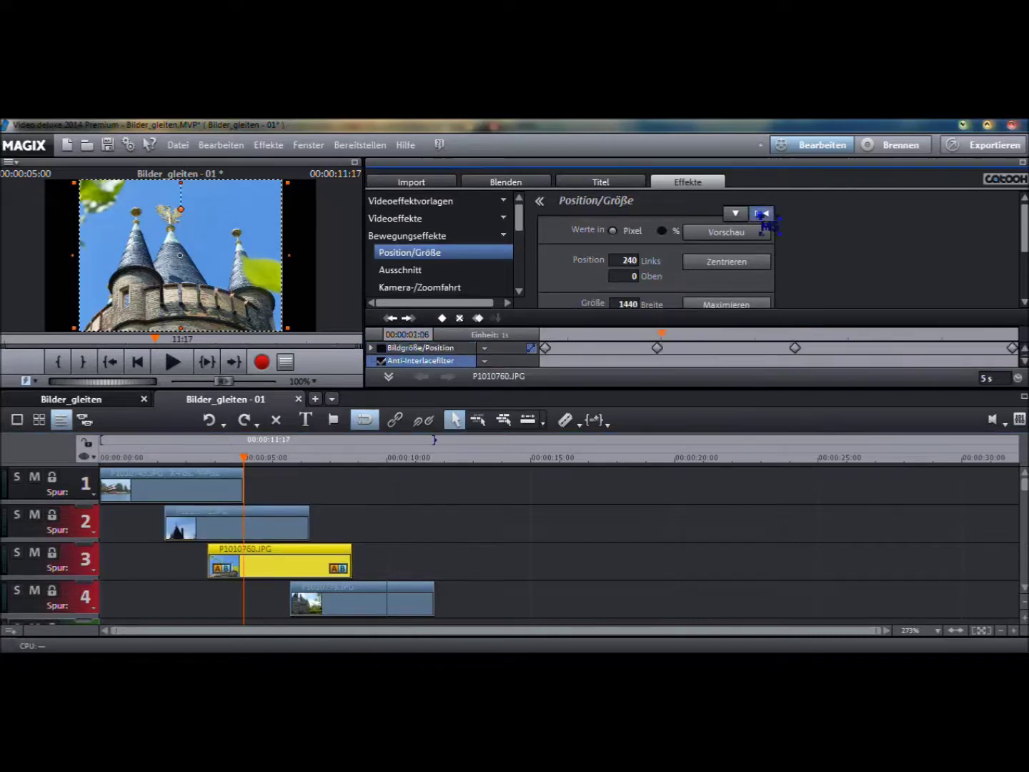
{"action": "left_click", "coordinate": [292, 600]}
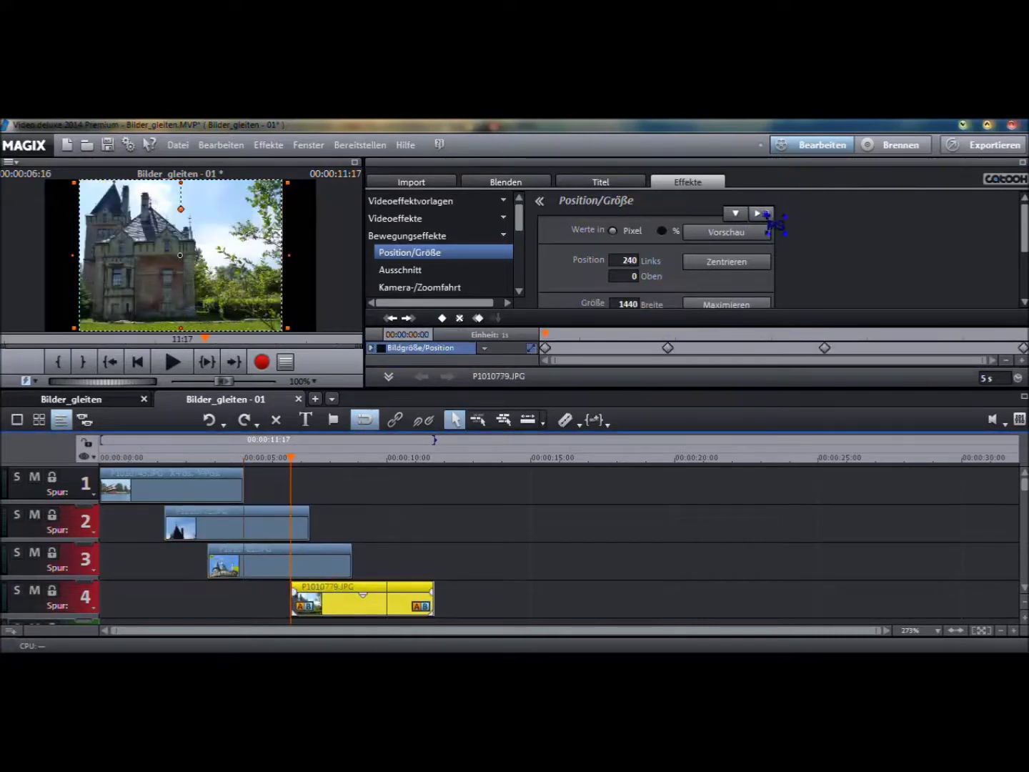
{"action": "left_click", "coordinate": [763, 214]}
{"action": "left_click", "coordinate": [212, 524]}
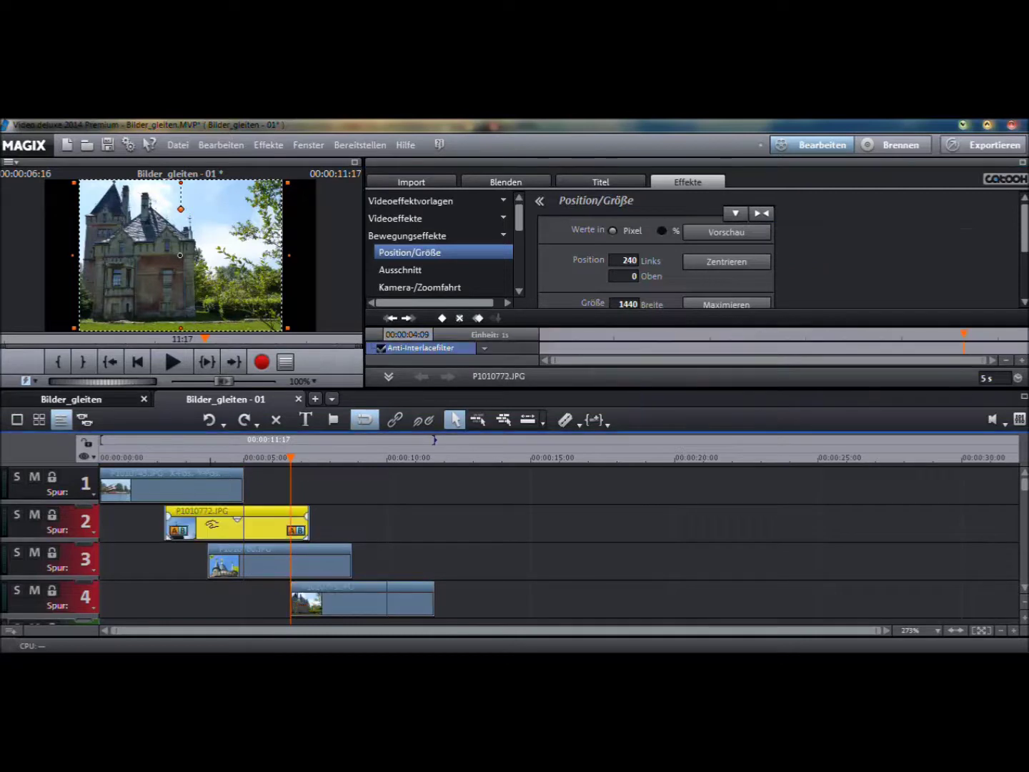
Step: Play the track 1 picture's slide from the start and check how it overlaps the track 2 picture
{"action": "left_click", "coordinate": [165, 472]}
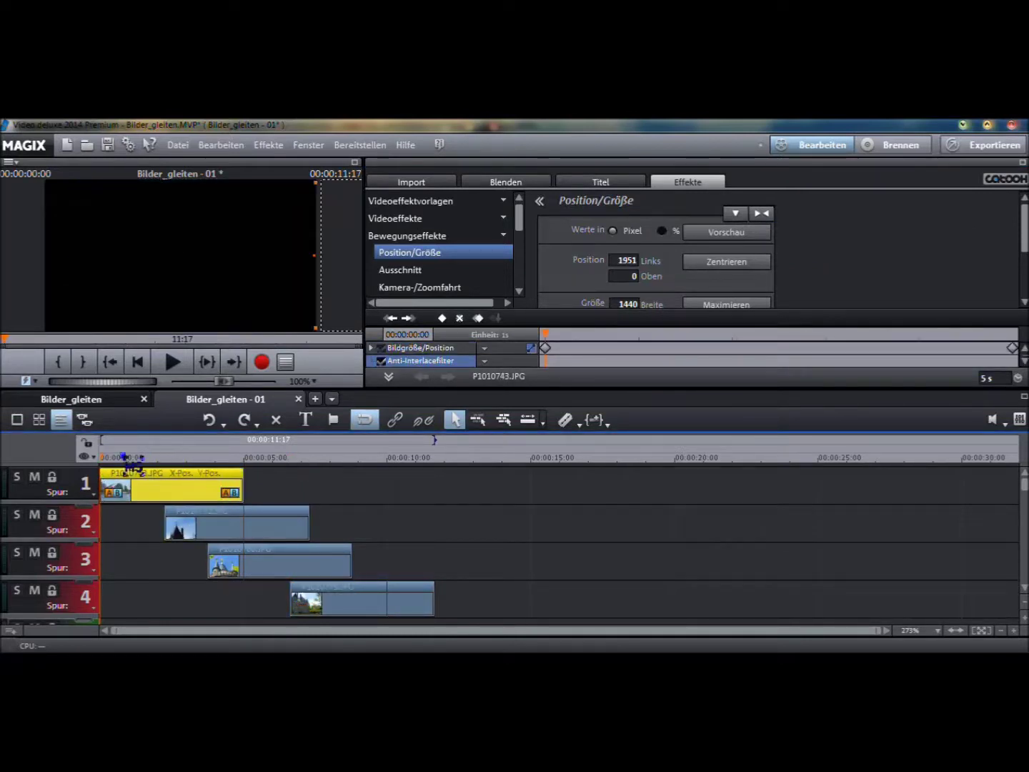
{"action": "left_click", "coordinate": [174, 361]}
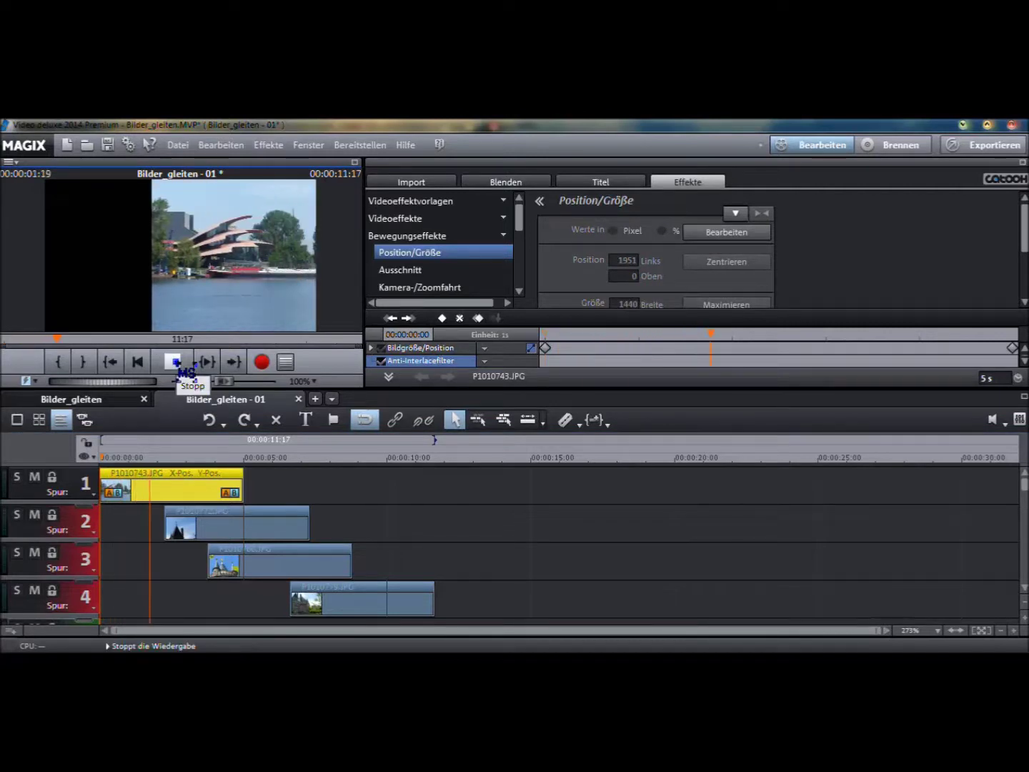
{"action": "left_click", "coordinate": [176, 363]}
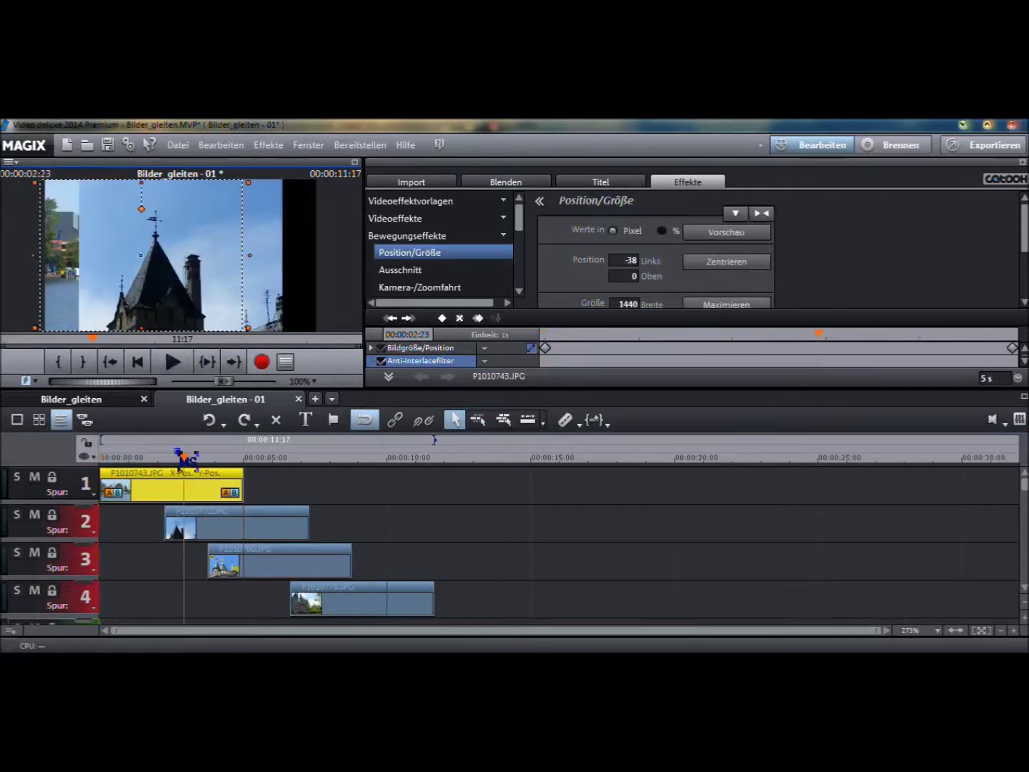
{"action": "left_click_drag", "start_coordinate": [183, 456], "coordinate": [148, 457]}
Step: Spread the pictures on tracks 2, 3 and 4 apart, starting at about 4, 10 and 16 seconds
{"action": "left_click_drag", "start_coordinate": [184, 526], "coordinate": [643, 606]}
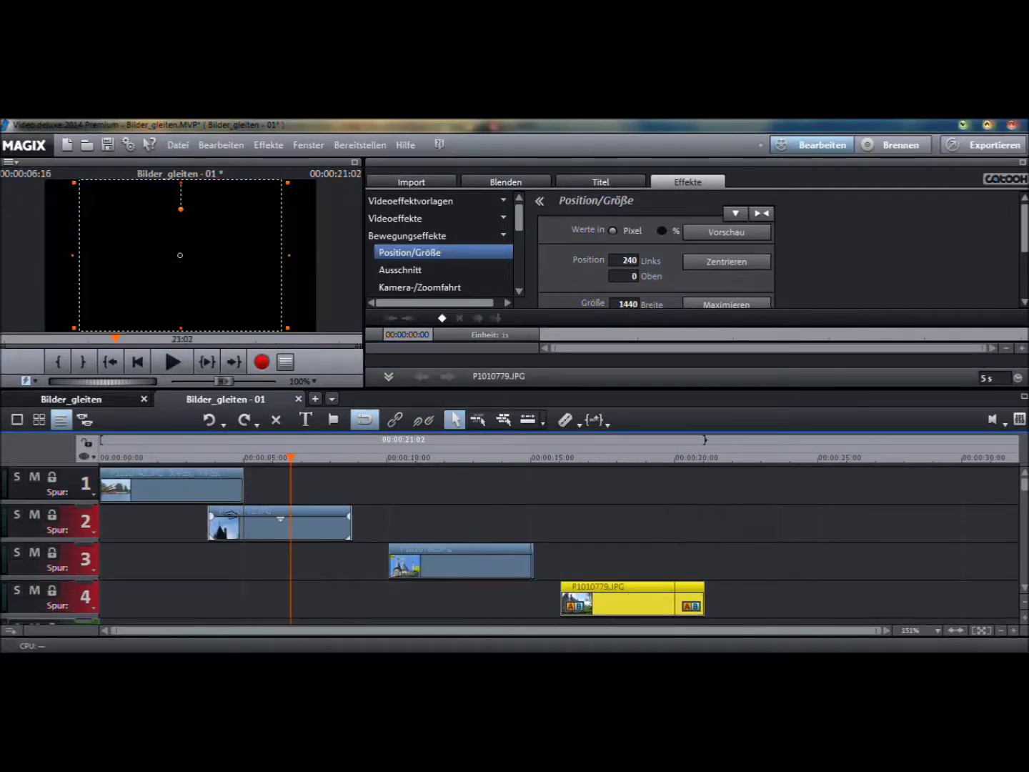
{"action": "left_click", "coordinate": [293, 529]}
Step: Place the playhead at about 00:00:02:05 in the first picture's slide and move the track 2 picture to start at about 00:00:01:18
{"action": "left_click", "coordinate": [210, 494]}
{"action": "left_click_drag", "start_coordinate": [97, 456], "coordinate": [163, 454]}
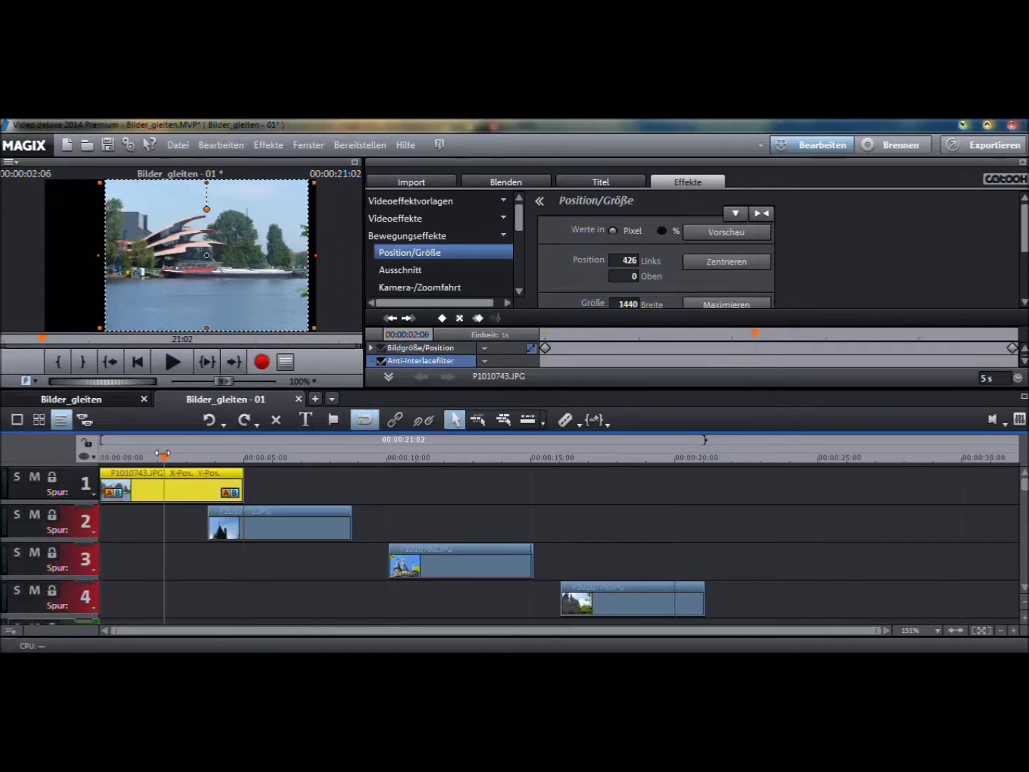
{"action": "left_click_drag", "start_coordinate": [163, 454], "coordinate": [162, 455]}
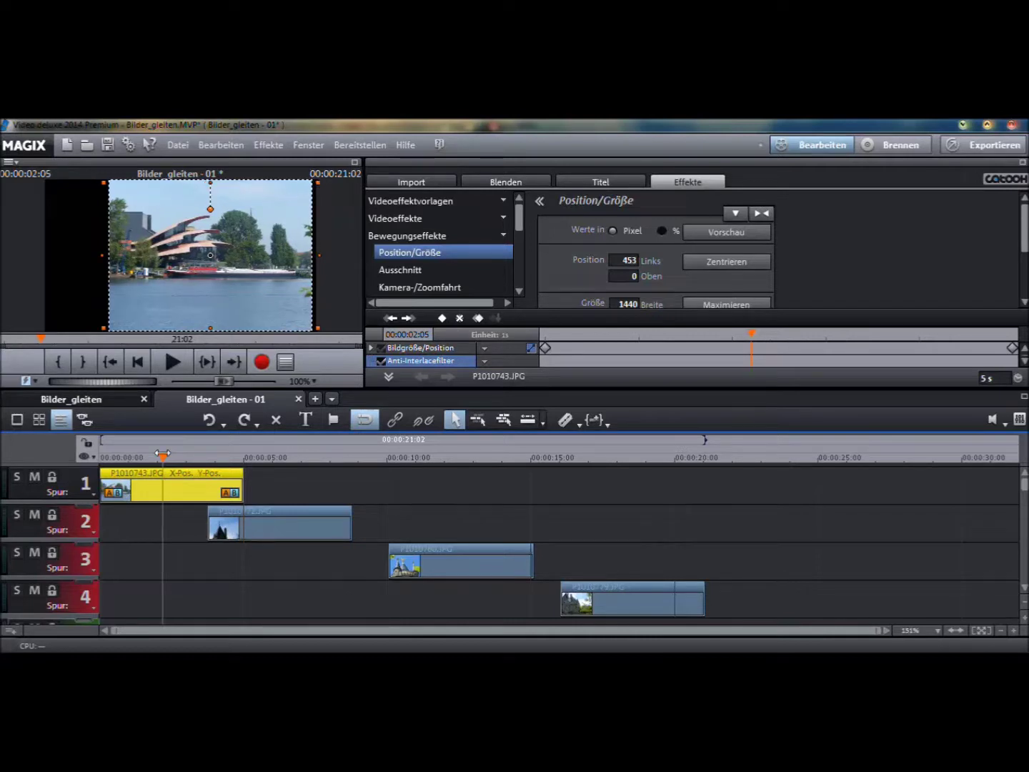
{"action": "left_click_drag", "start_coordinate": [248, 527], "coordinate": [189, 527]}
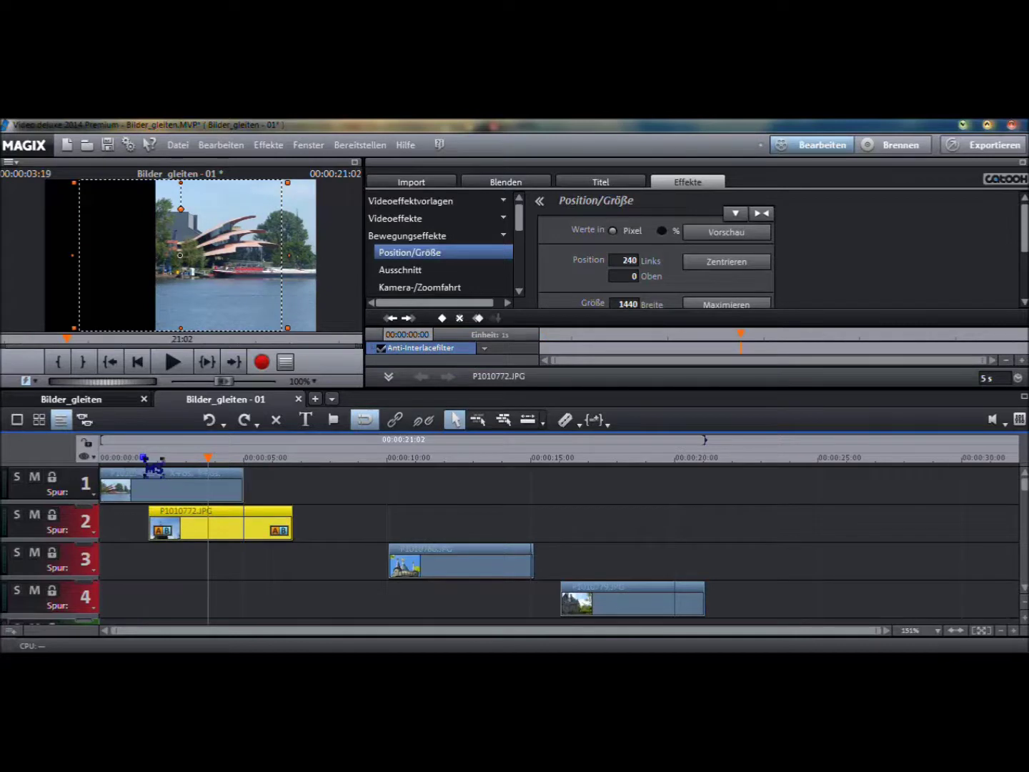
Step: Step frame by frame from about 00:00:01:14 to find where the first picture has fully entered the frame
{"action": "left_click", "coordinate": [144, 456]}
{"action": "key", "text": "Right"}
{"action": "key", "text": "Right"}
{"action": "key", "text": "Right"}
{"action": "key", "text": "Right"}
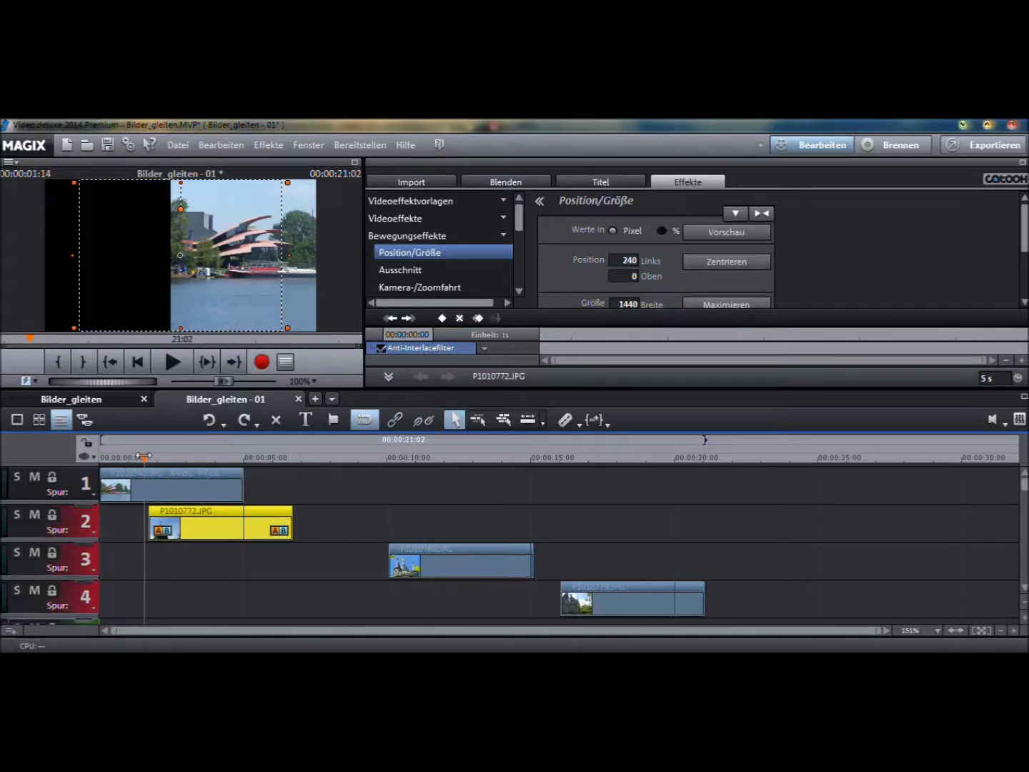
{"action": "key", "text": "Right"}
{"action": "key", "text": "Right"}
{"action": "key", "text": "Right"}
{"action": "key", "text": "Right"}
{"action": "key", "text": "Right"}
{"action": "key", "text": "Right"}
{"action": "key", "text": "Right"}
{"action": "key", "text": "Right"}
{"action": "key", "text": "Right"}
{"action": "key", "text": "Right"}
{"action": "key", "text": "Right"}
{"action": "key", "text": "Right"}
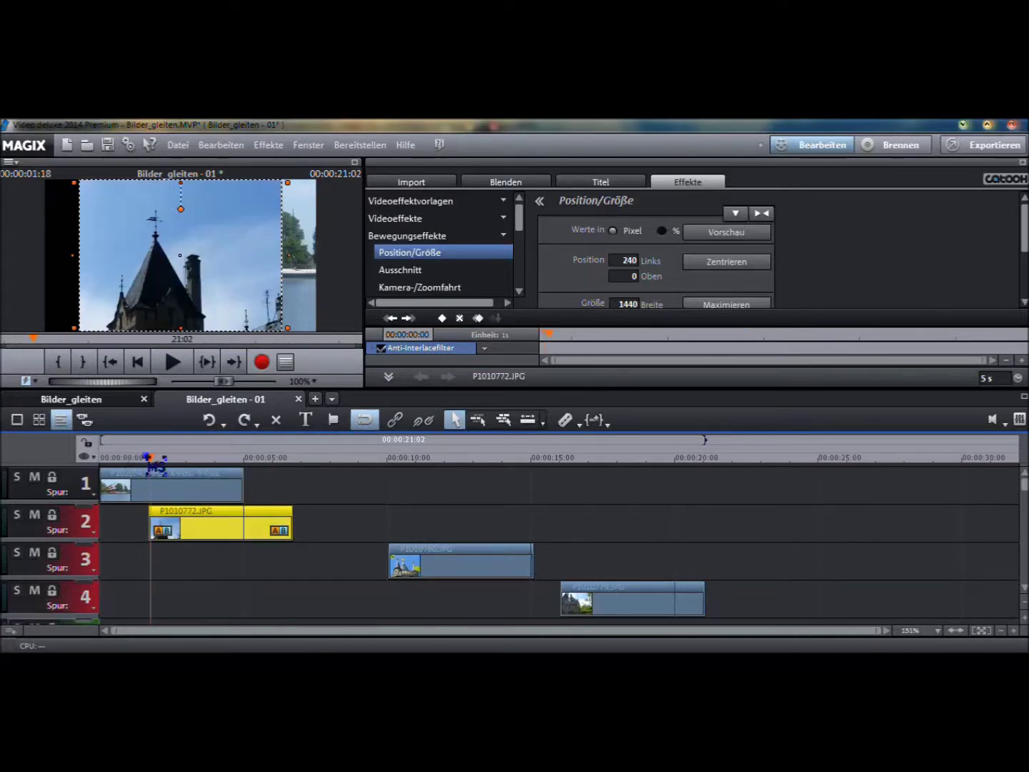
{"action": "key", "text": "Right"}
{"action": "key", "text": "Right"}
{"action": "key", "text": "Right"}
{"action": "key", "text": "Right"}
{"action": "key", "text": "Right"}
{"action": "key", "text": "Left"}
{"action": "key", "text": "Left"}
{"action": "key", "text": "Left"}
{"action": "key", "text": "Left"}
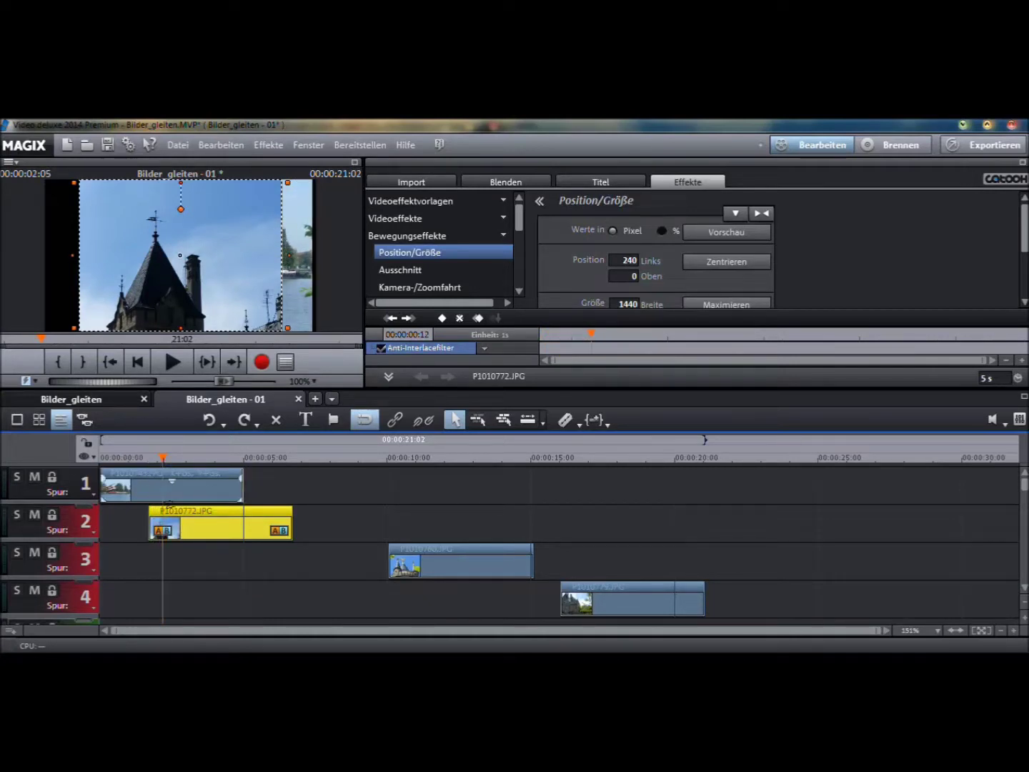
Step: Move the track 2 picture P1010772.JPG to start at 00:00:02:06
{"action": "left_click", "coordinate": [594, 333]}
{"action": "left_click", "coordinate": [192, 518]}
{"action": "left_click_drag", "start_coordinate": [192, 517], "coordinate": [207, 516]}
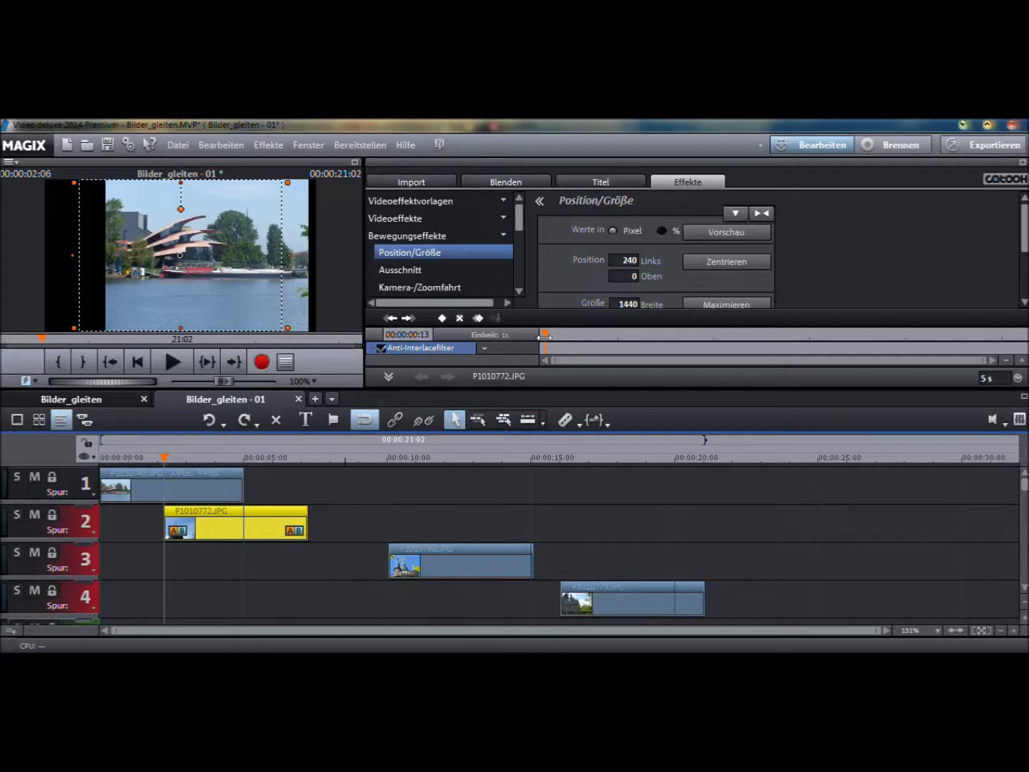
Step: Add a position keyframe at the start of the track 2 picture, placing it right of the first picture at Links 1912 and Oben 0
{"action": "left_click", "coordinate": [445, 318]}
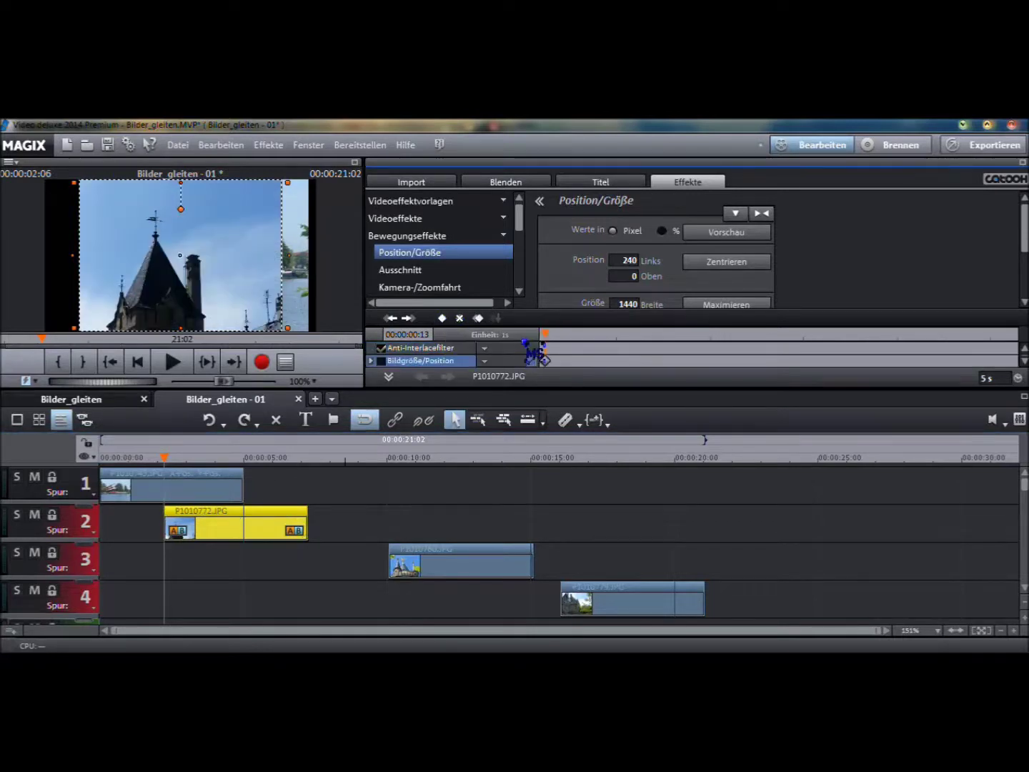
{"action": "left_click_drag", "start_coordinate": [545, 360], "coordinate": [548, 360]}
{"action": "left_click_drag", "start_coordinate": [152, 276], "coordinate": [379, 267]}
{"action": "left_click_drag", "start_coordinate": [626, 277], "coordinate": [655, 276]}
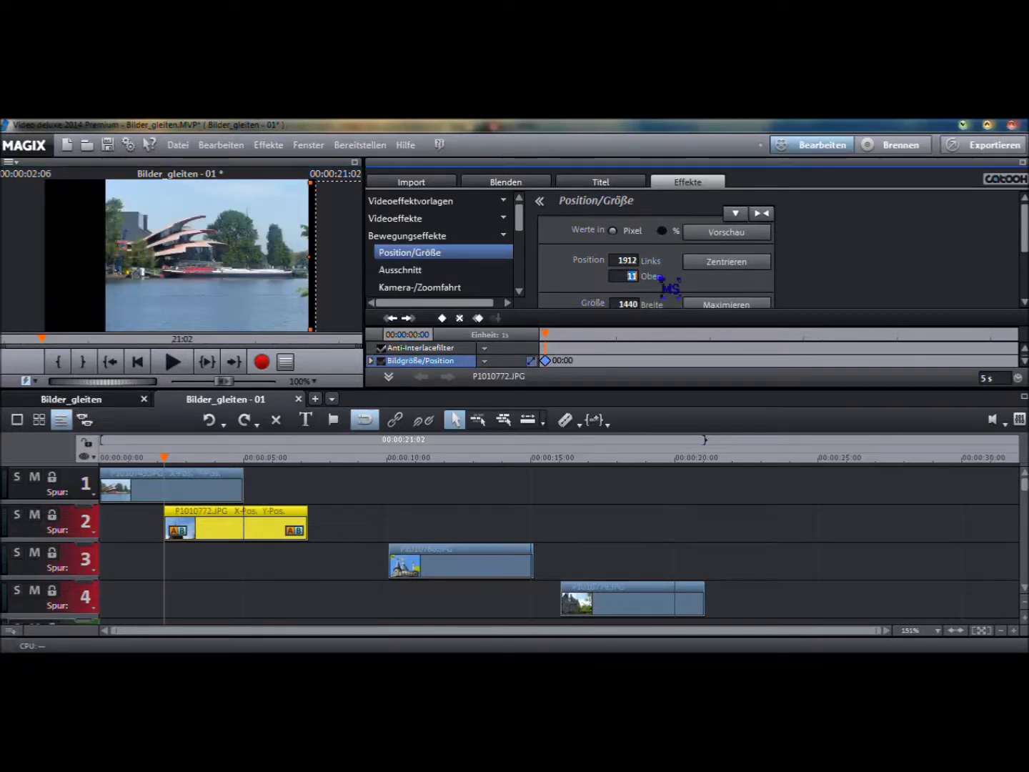
{"action": "key", "text": "Return"}
Step: Nudge the track 2 picture horizontally in the preview until its start keyframe is at Links 1915
{"action": "left_click", "coordinate": [336, 239]}
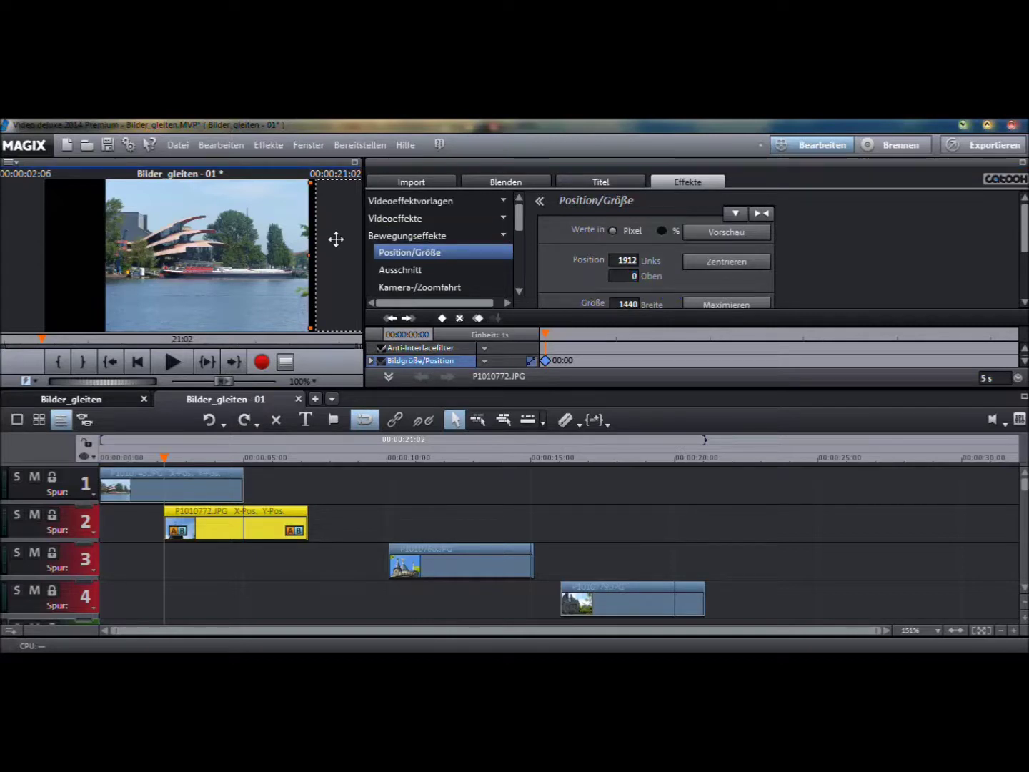
{"action": "key", "text": "Left"}
{"action": "key", "text": "Left"}
{"action": "key", "text": "Left"}
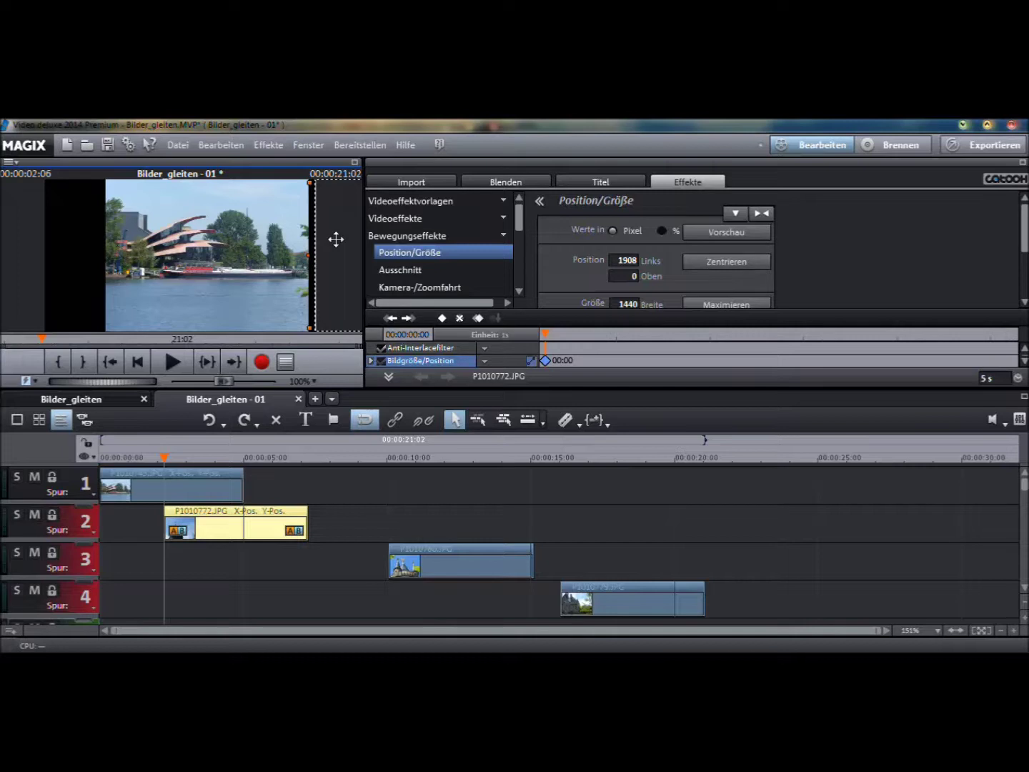
{"action": "key", "text": "Right"}
{"action": "key", "text": "Right"}
{"action": "key", "text": "Right"}
{"action": "left_click", "coordinate": [545, 361]}
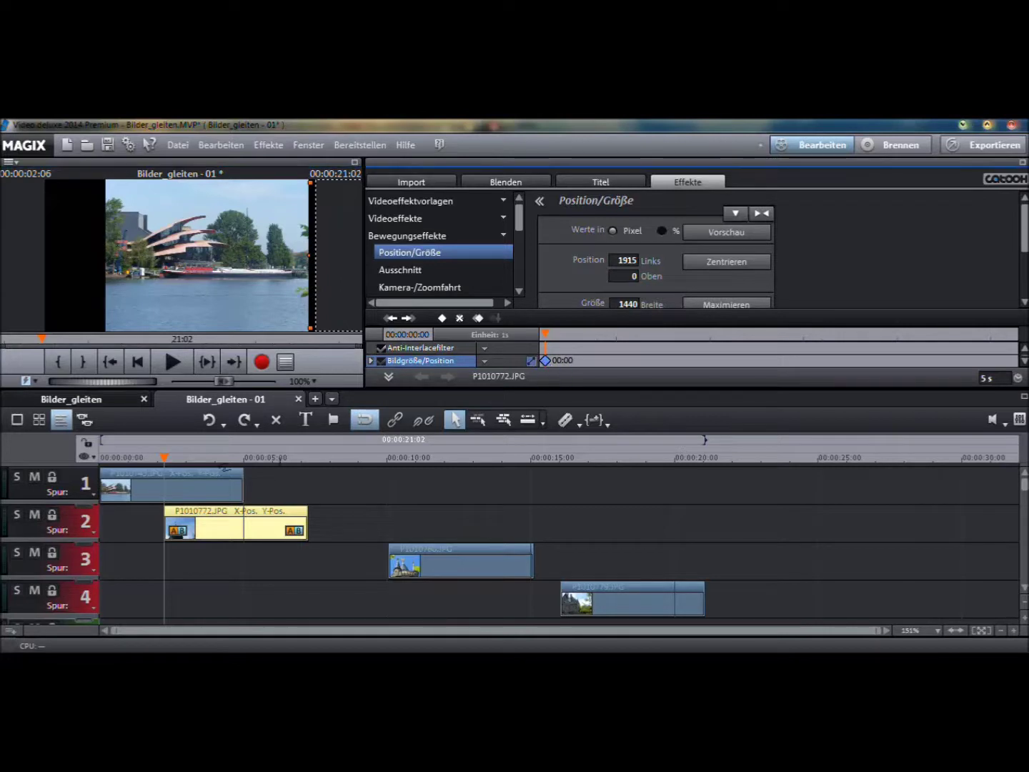
Step: Add a position keyframe for the track 2 picture at 00:00:03:15, placing it just right of the first picture at Links 994 and Oben 0
{"action": "left_click_drag", "start_coordinate": [167, 456], "coordinate": [204, 458]}
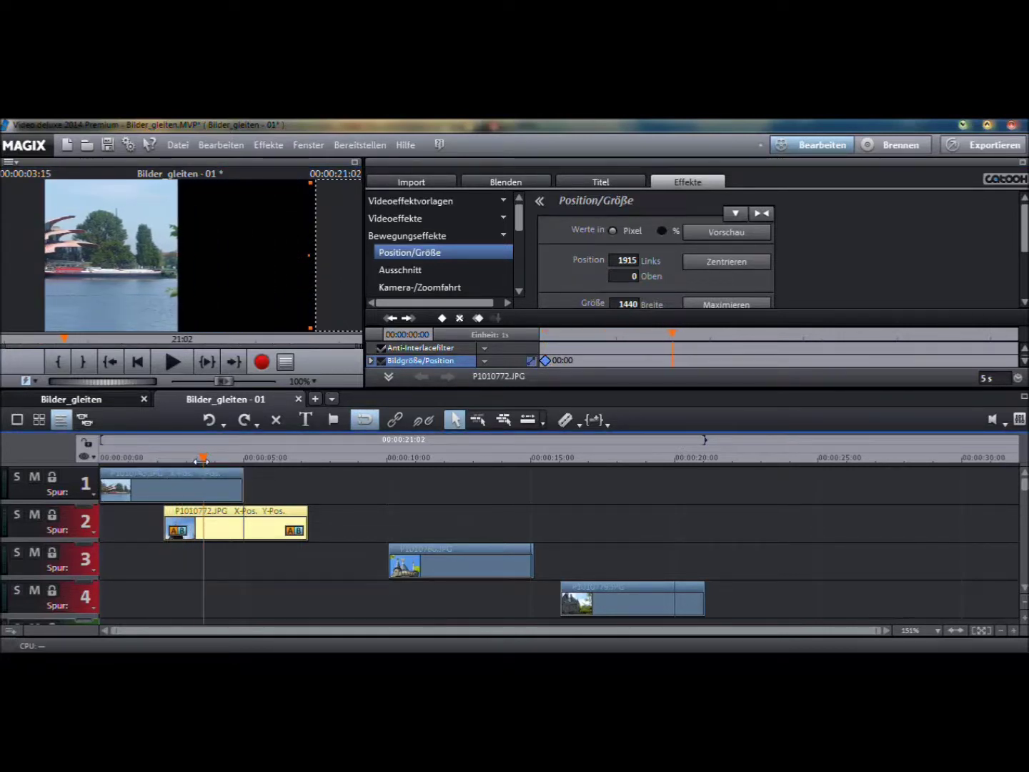
{"action": "left_click_drag", "start_coordinate": [334, 277], "coordinate": [203, 280]}
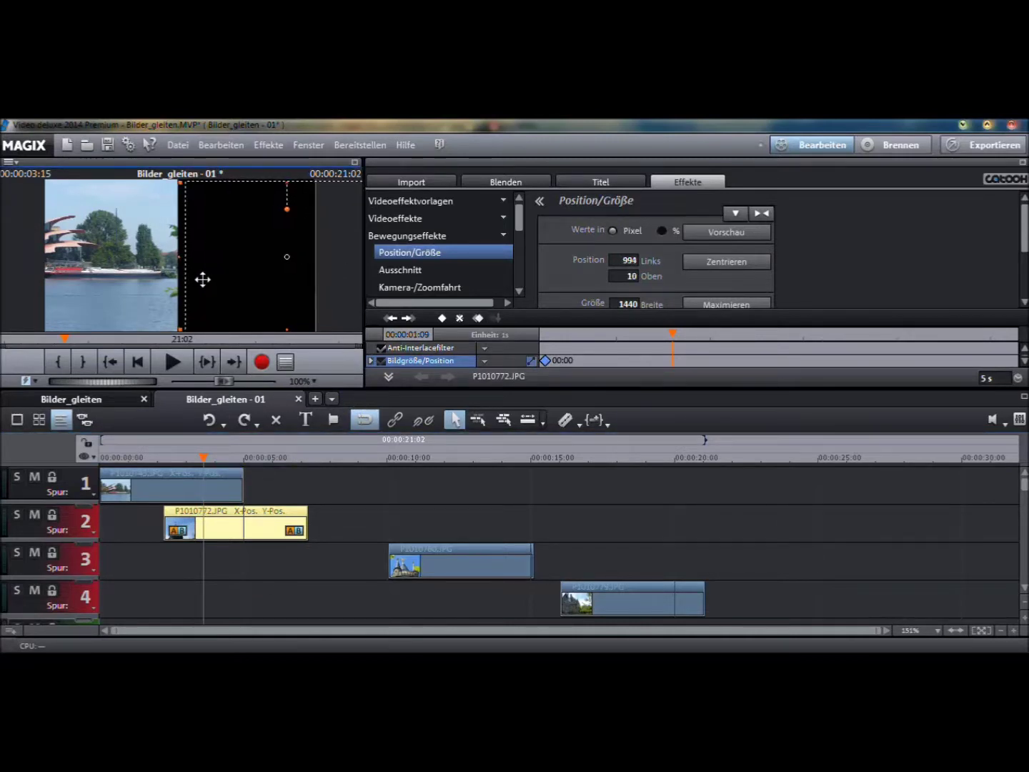
{"action": "left_click_drag", "start_coordinate": [619, 278], "coordinate": [671, 279]}
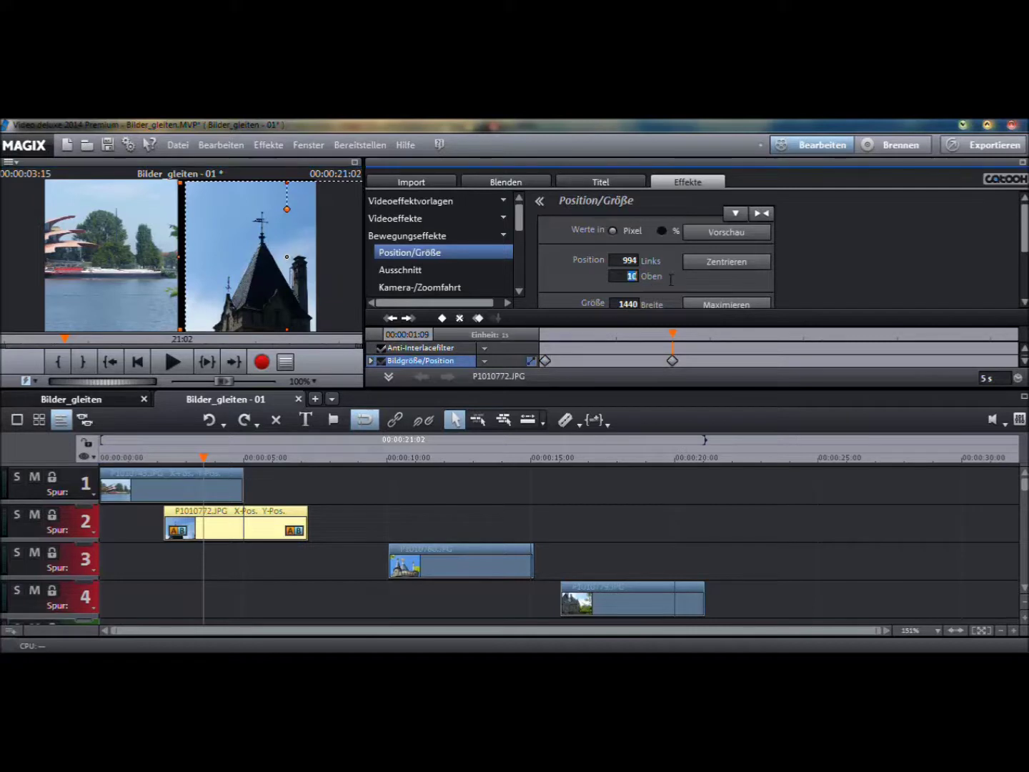
{"action": "type", "text": "0"}
{"action": "key", "text": "Return"}
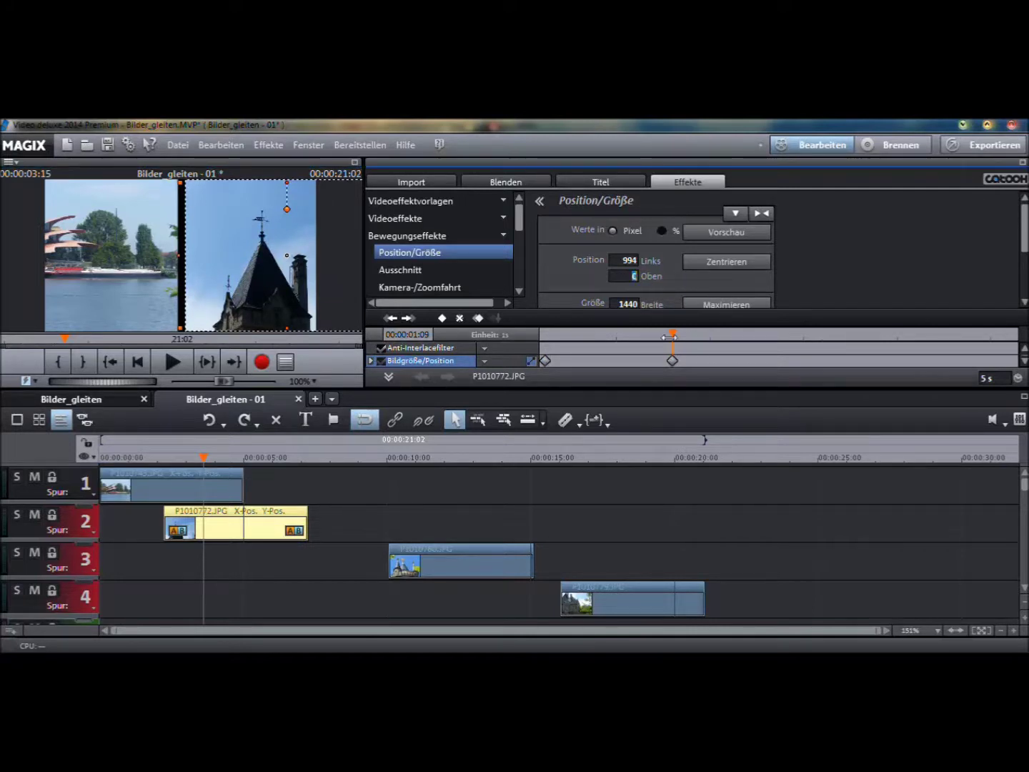
Step: Add a position keyframe for the track 2 picture at 00:00:04:24, placing it near the left edge at Links 46 and Oben 0
{"action": "left_click_drag", "start_coordinate": [672, 334], "coordinate": [804, 346]}
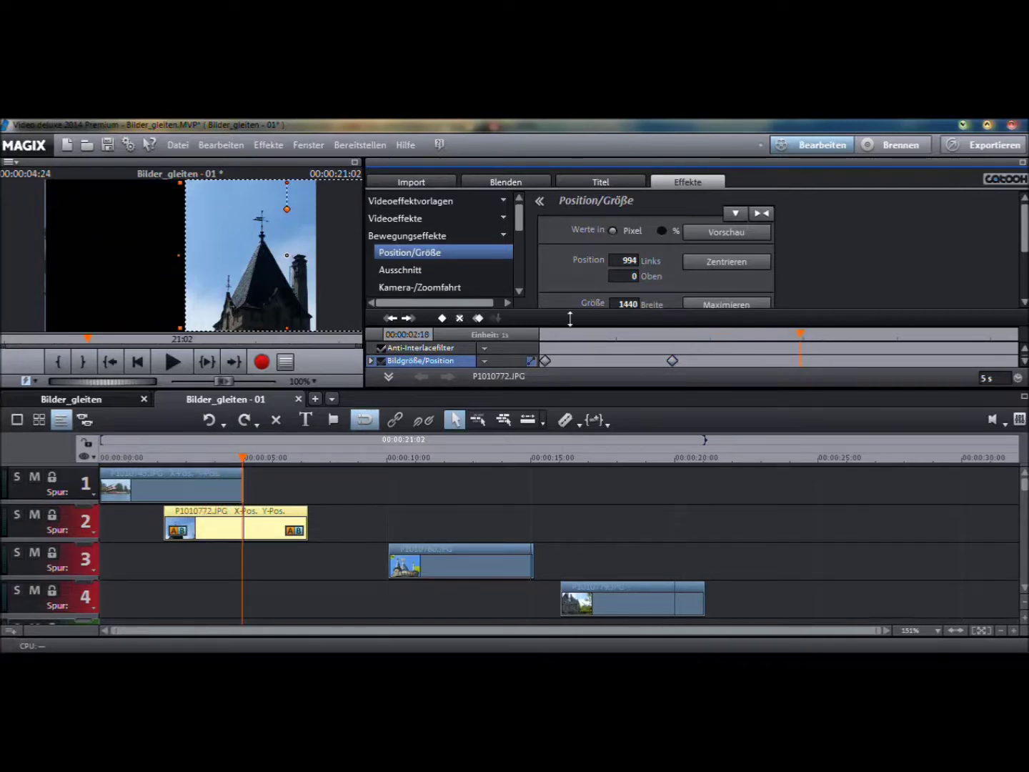
{"action": "left_click_drag", "start_coordinate": [275, 251], "coordinate": [133, 248]}
{"action": "left_click", "coordinate": [632, 278]}
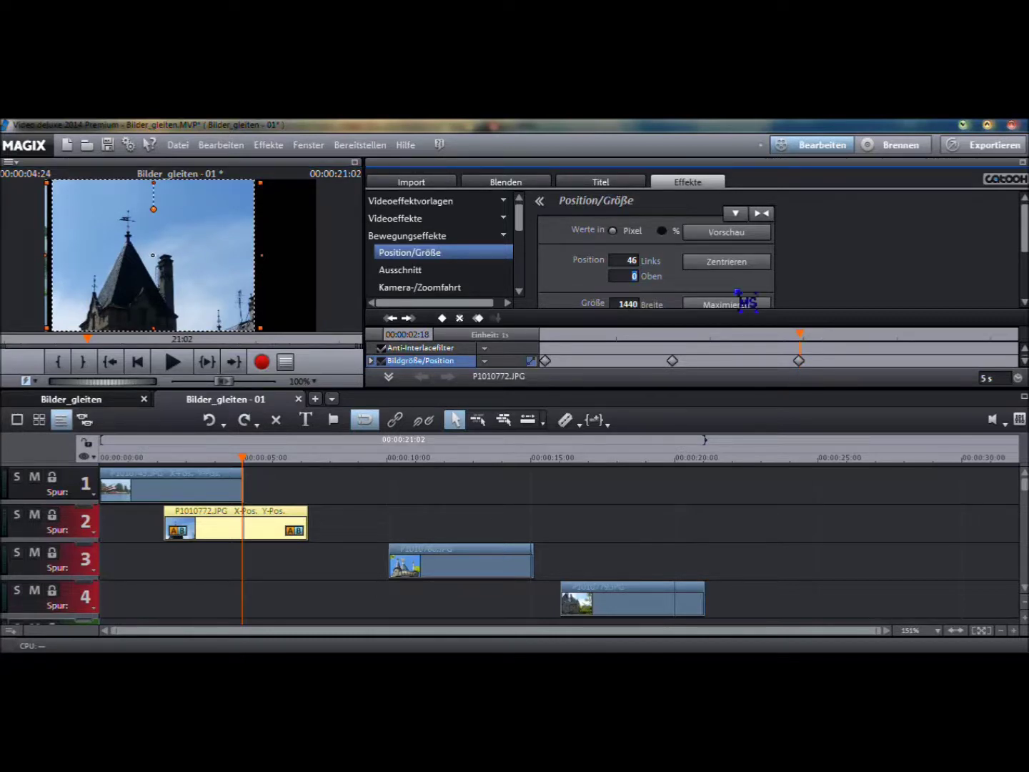
Step: Play the track 2 picture's motion from its start keyframe to check how it glides in
{"action": "left_click", "coordinate": [547, 360]}
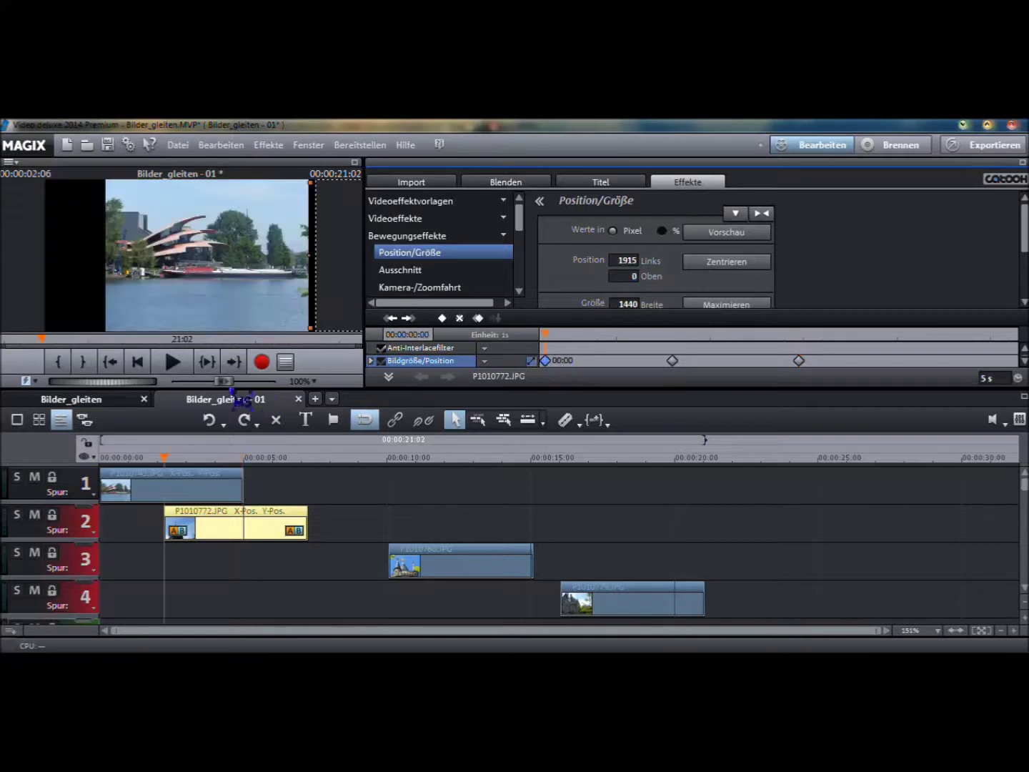
{"action": "left_click", "coordinate": [174, 362]}
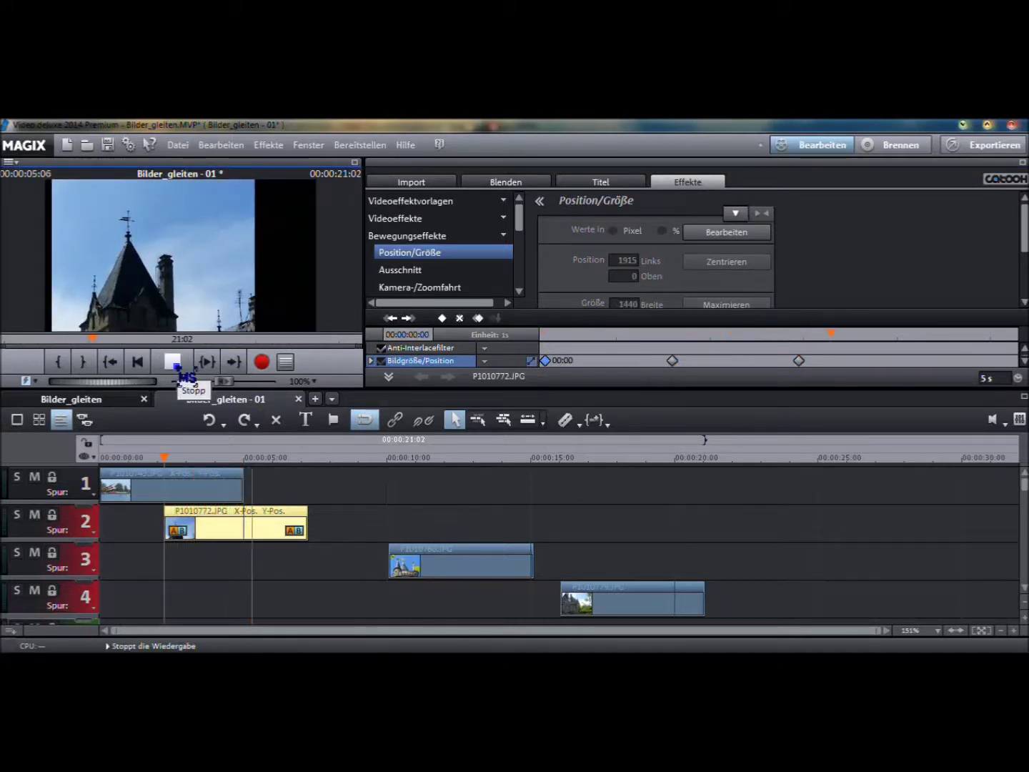
{"action": "left_click", "coordinate": [174, 363]}
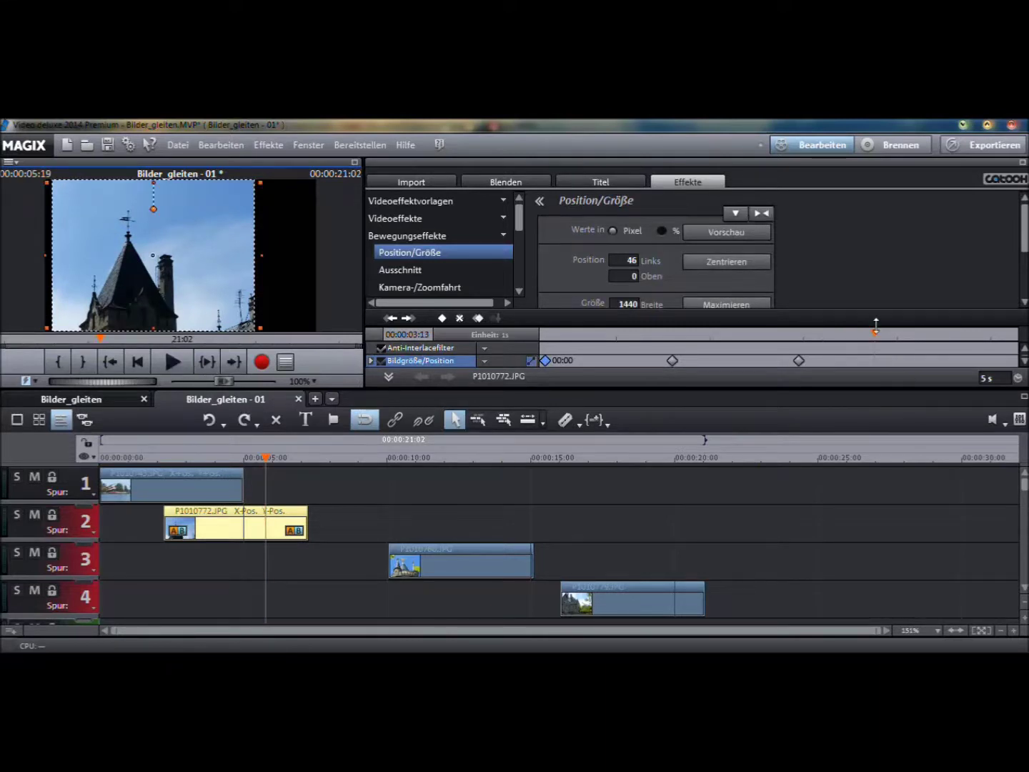
Step: Add a position keyframe at the end of the track 2 picture (00:00:07:06), moving it off-screen to Links -1447 and Oben 0
{"action": "left_click_drag", "start_coordinate": [874, 334], "coordinate": [1013, 334]}
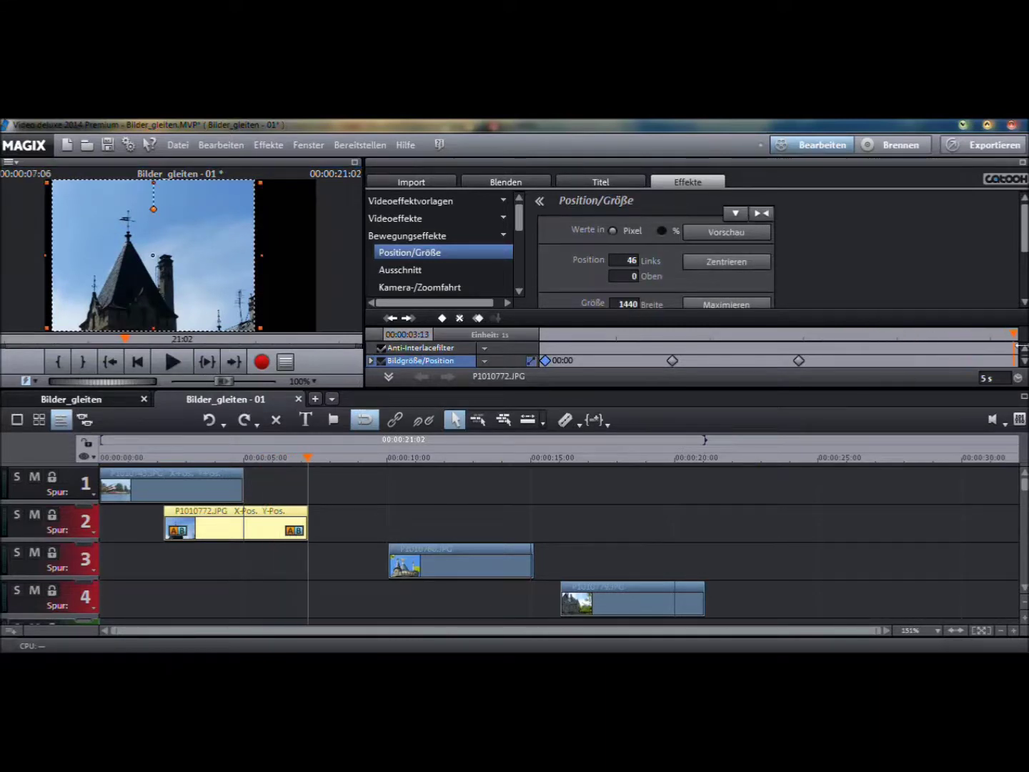
{"action": "left_click_drag", "start_coordinate": [226, 264], "coordinate": [20, 261]}
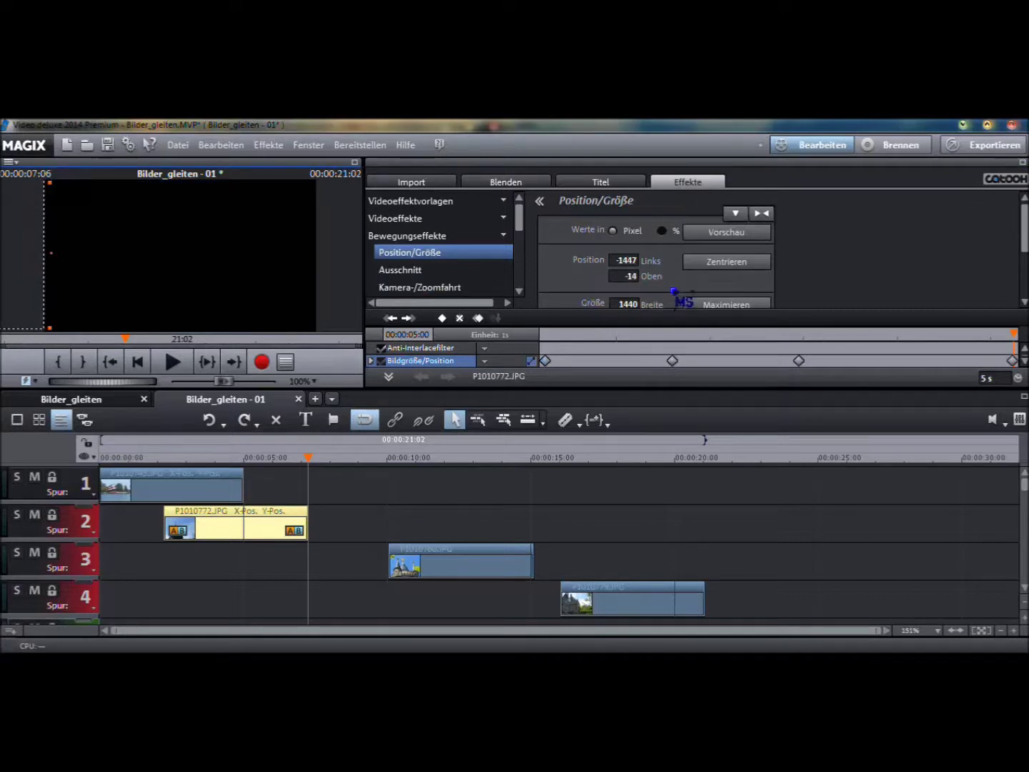
{"action": "left_click_drag", "start_coordinate": [617, 276], "coordinate": [694, 279]}
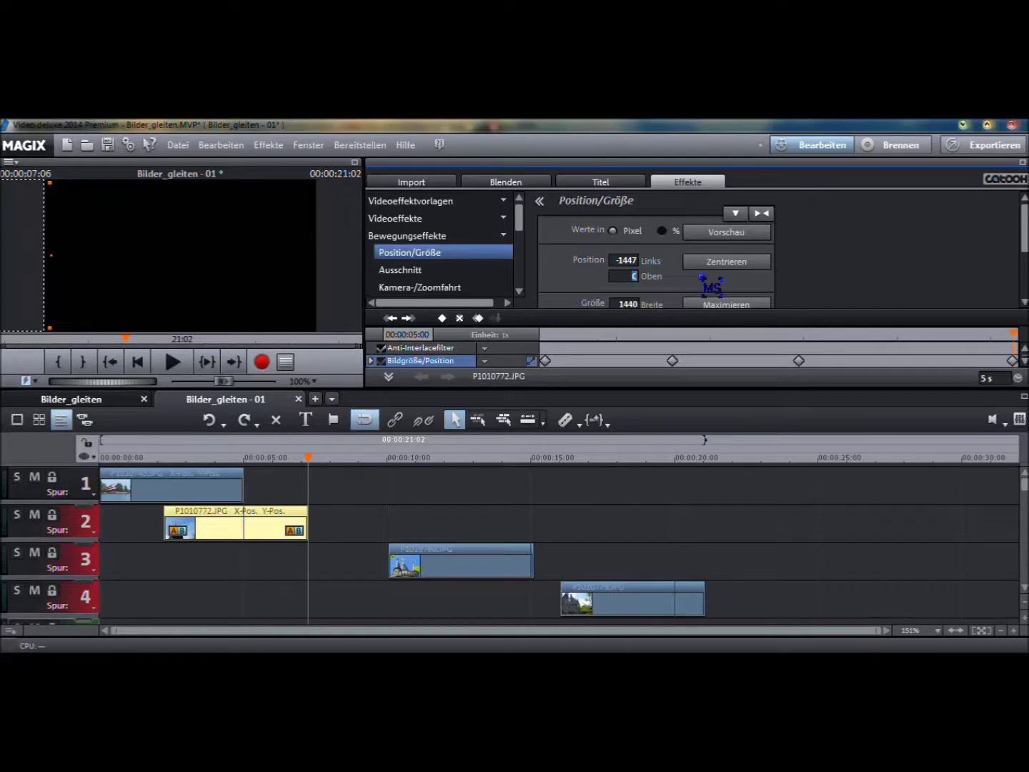
Step: Play the project from the beginning to check how the first two pictures glide across the screen
{"action": "left_click", "coordinate": [138, 362]}
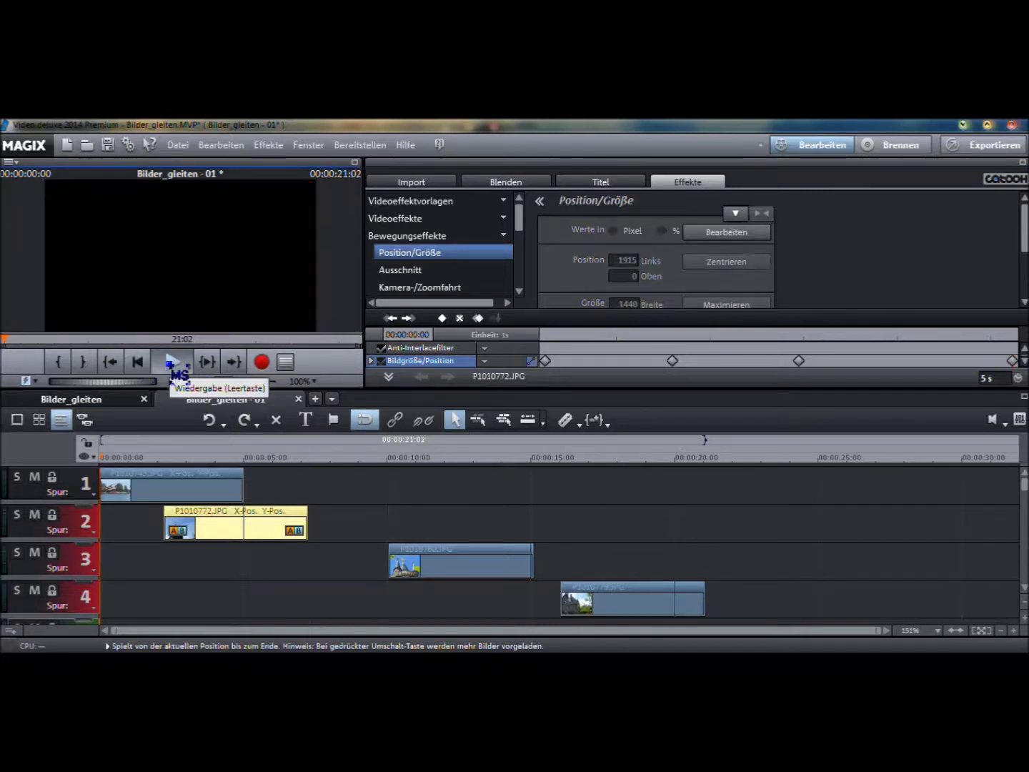
{"action": "left_click", "coordinate": [171, 364]}
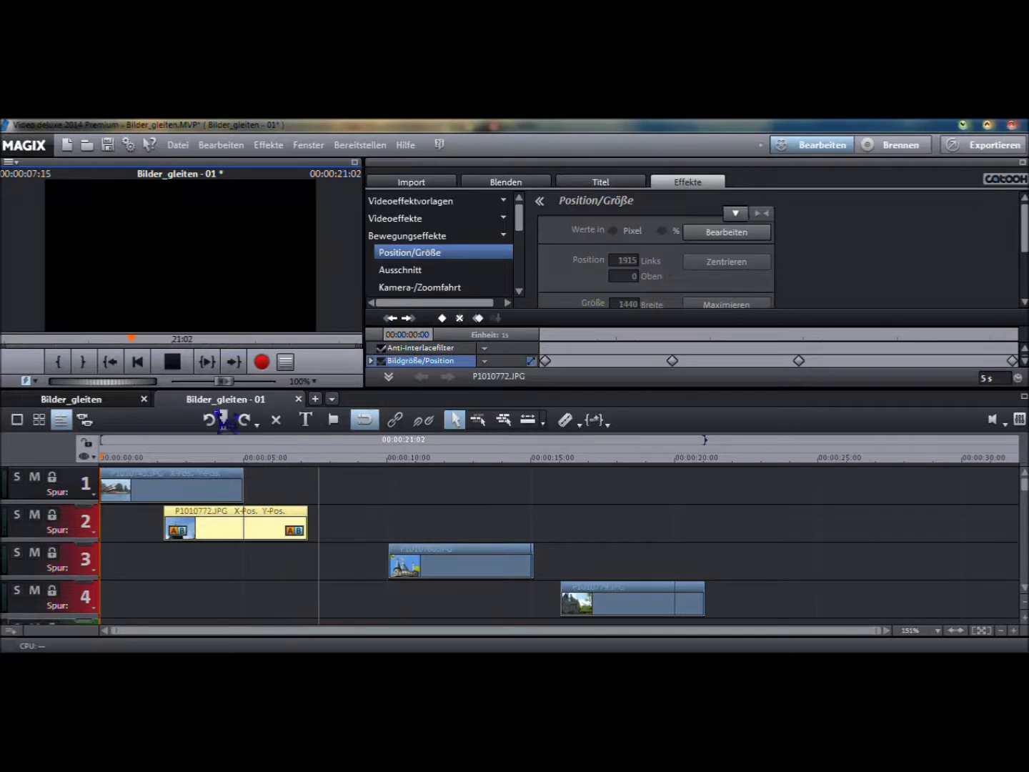
{"action": "left_click", "coordinate": [175, 361]}
Step: Move the track 3 picture P1010760.JPG to start at 00:00:04:09, where the track 2 picture has fully entered the frame
{"action": "left_click", "coordinate": [224, 455]}
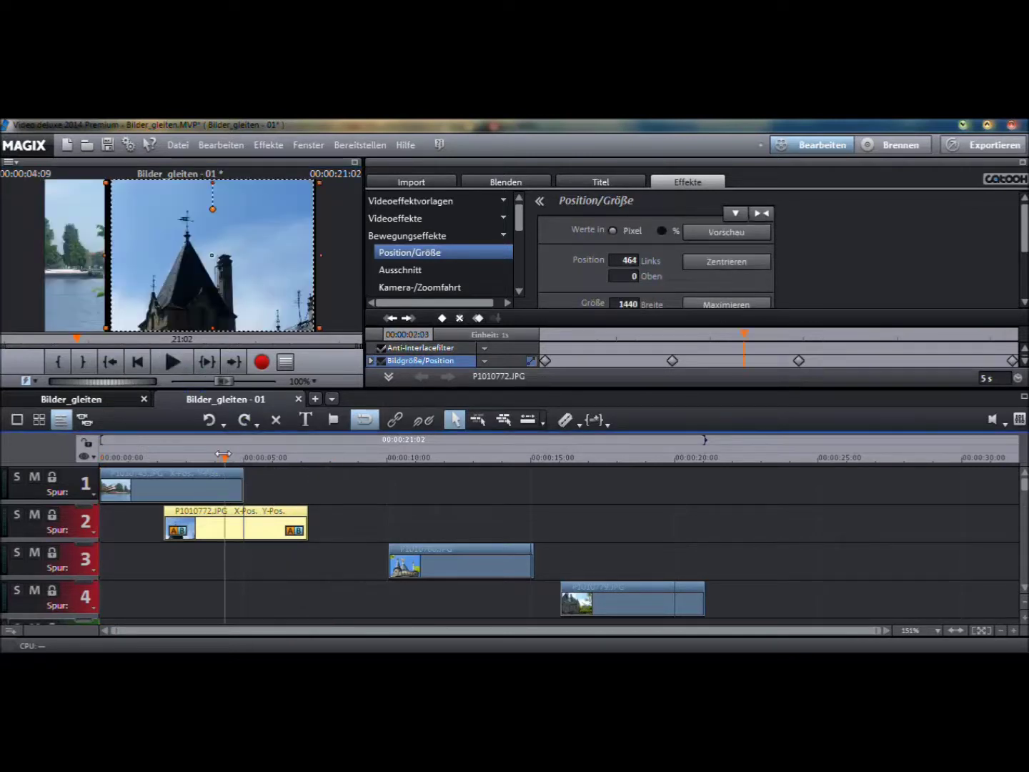
{"action": "left_click_drag", "start_coordinate": [451, 549], "coordinate": [274, 547]}
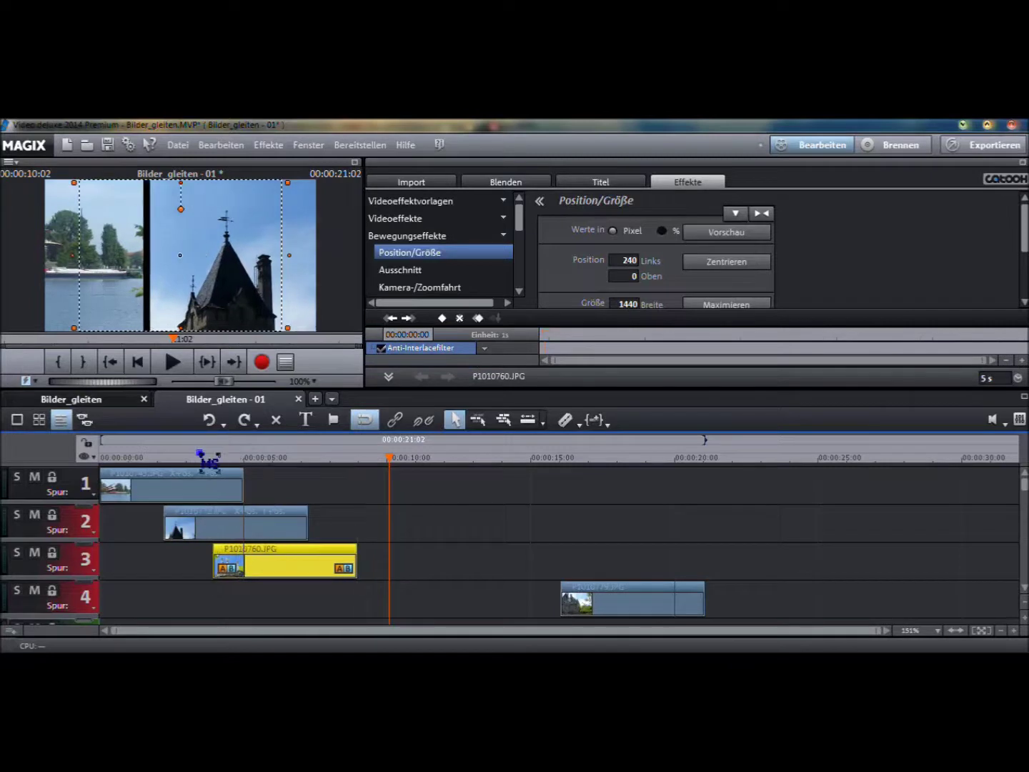
{"action": "left_click", "coordinate": [198, 456]}
{"action": "left_click_drag", "start_coordinate": [198, 457], "coordinate": [210, 463]}
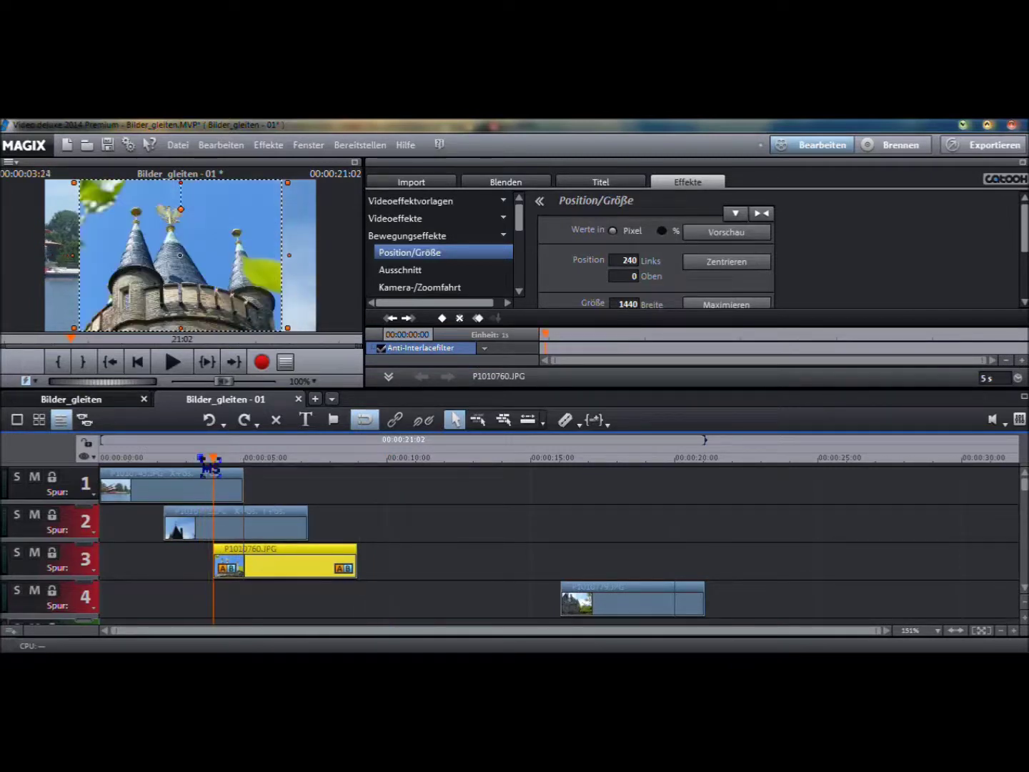
{"action": "key", "text": "Left"}
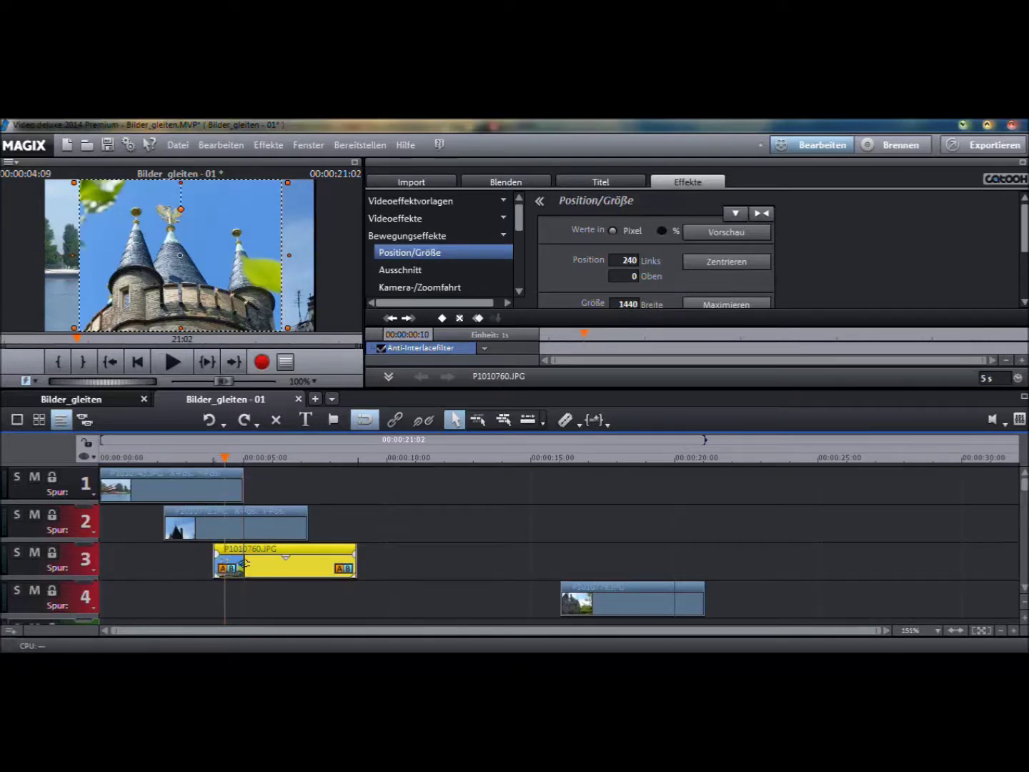
{"action": "left_click_drag", "start_coordinate": [245, 563], "coordinate": [257, 564]}
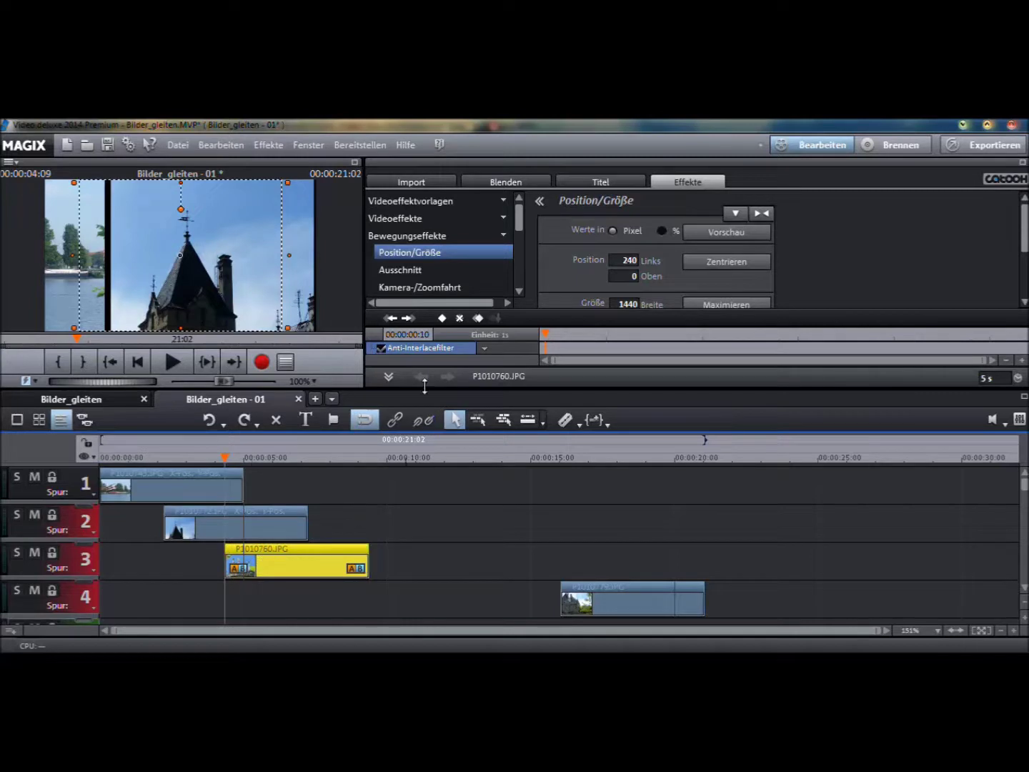
Step: Add a position keyframe at the start of the track 3 picture, placing it right of the second picture at Links 1937 and Oben 0
{"action": "left_click", "coordinate": [442, 317]}
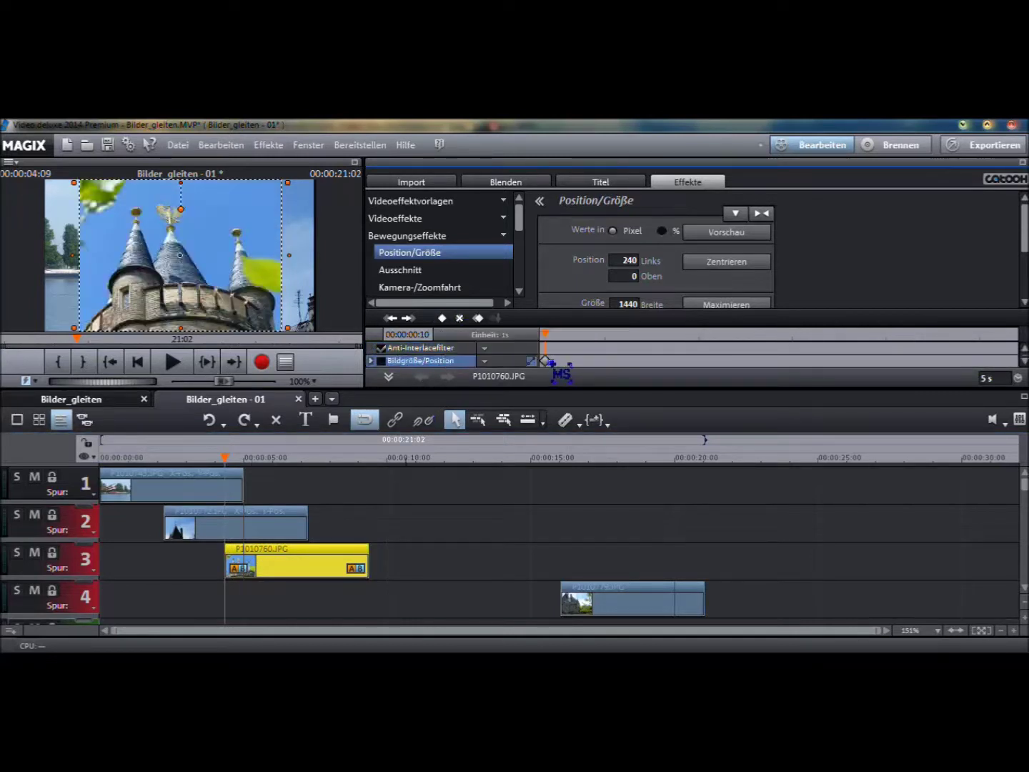
{"action": "left_click_drag", "start_coordinate": [200, 247], "coordinate": [473, 268]}
{"action": "left_click", "coordinate": [630, 276]}
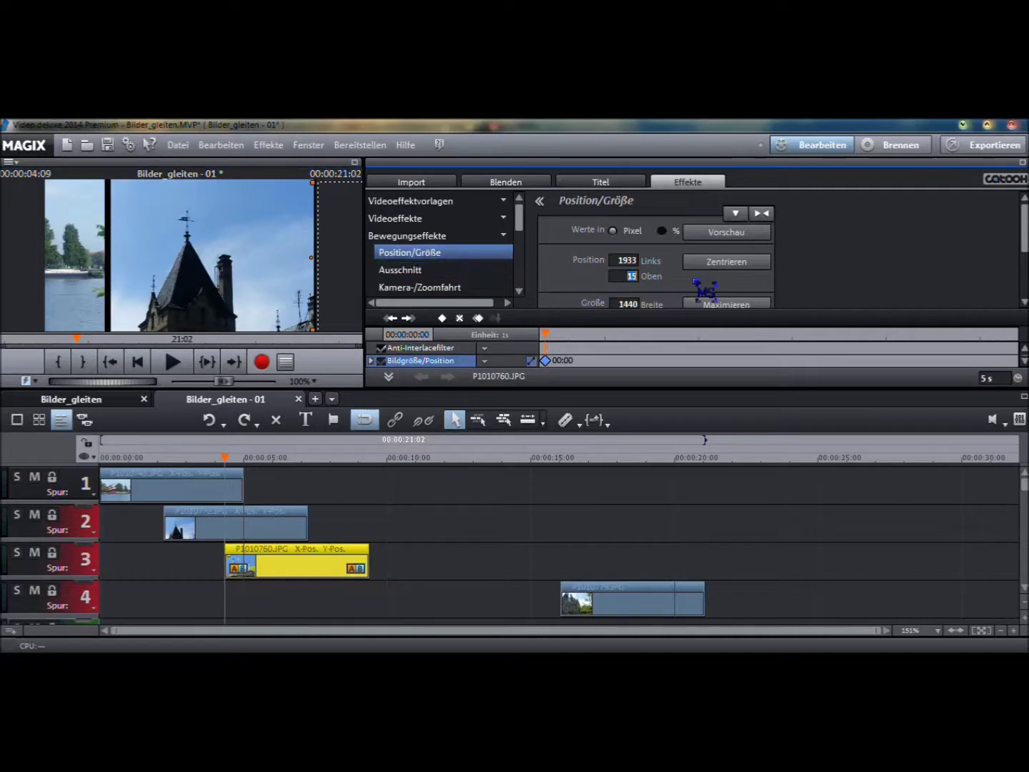
{"action": "key", "text": "Return"}
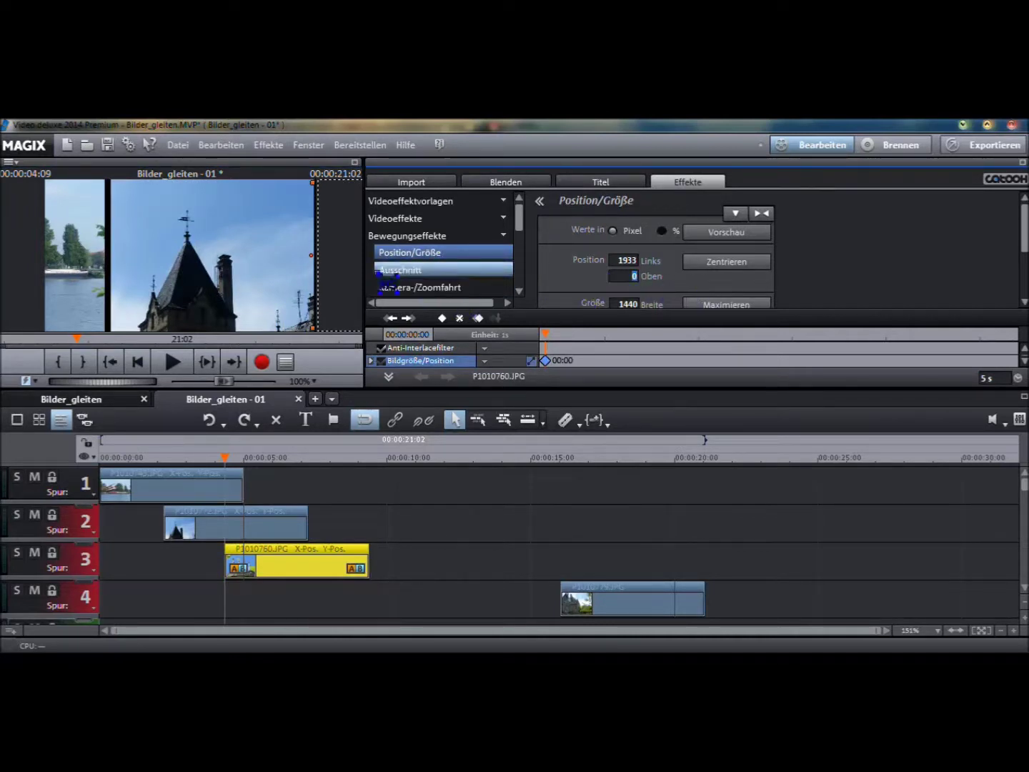
{"action": "left_click", "coordinate": [339, 259]}
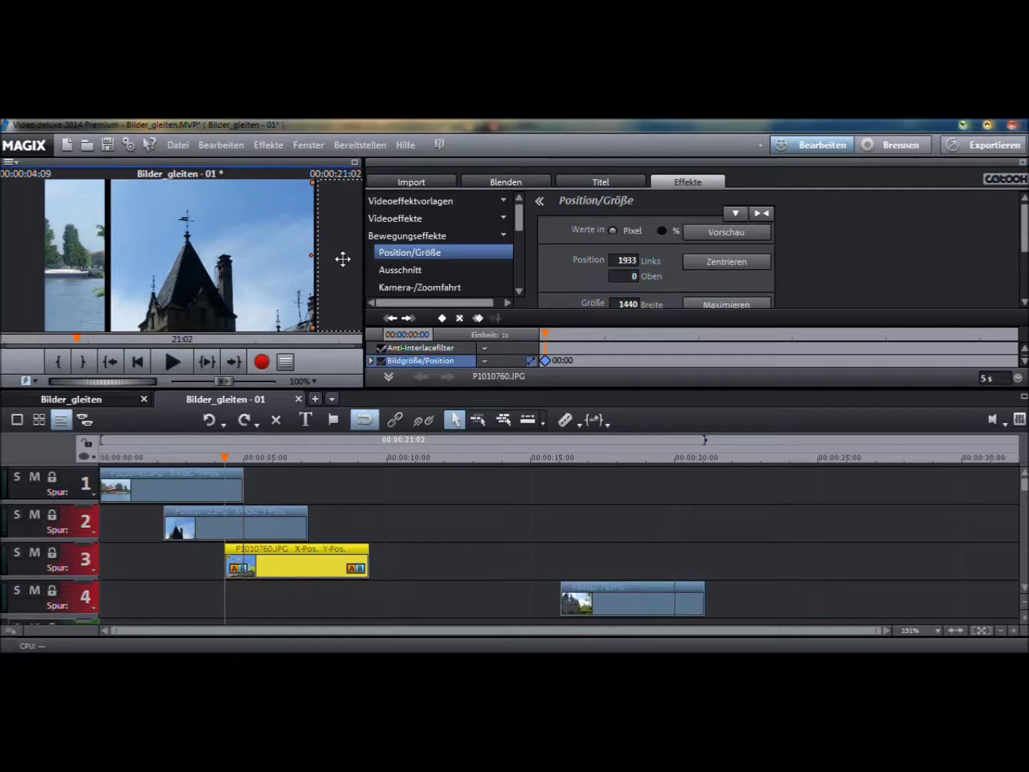
{"action": "key", "text": "Right"}
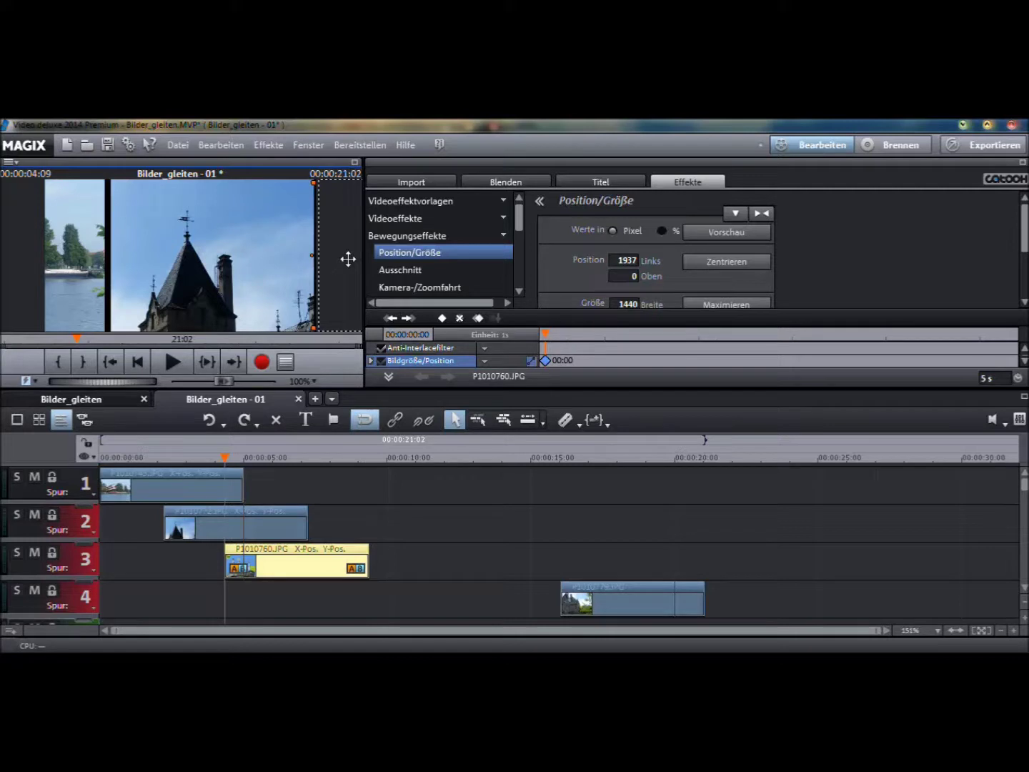
{"action": "left_click", "coordinate": [552, 363]}
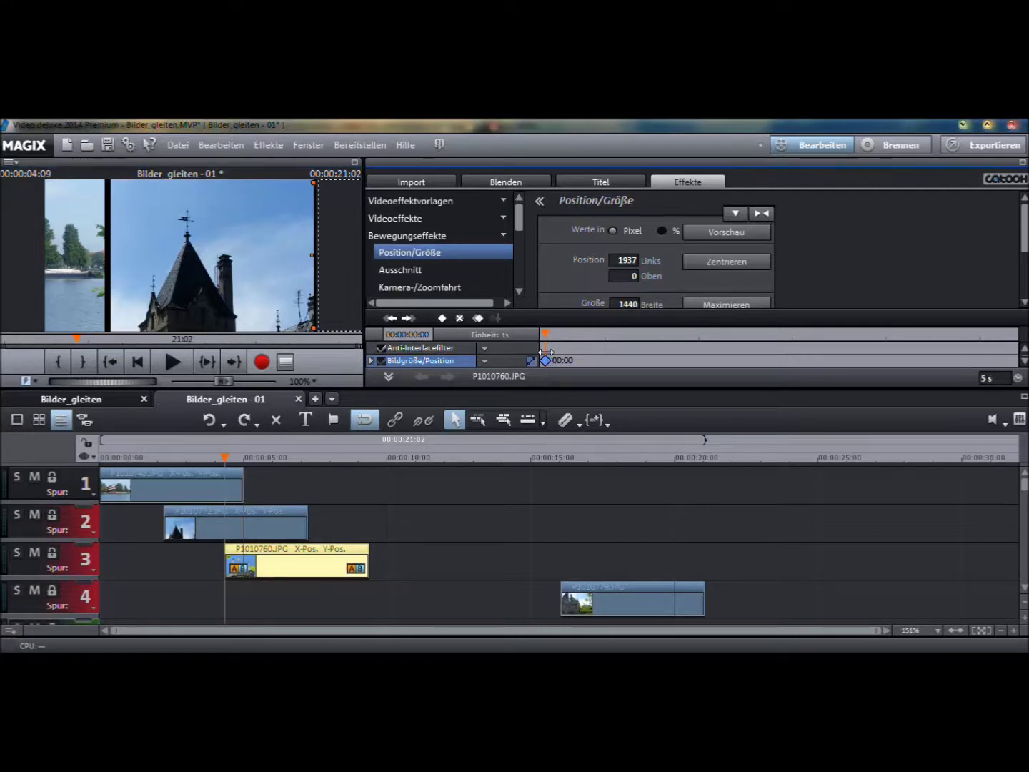
Step: Add a position keyframe for the track 3 picture at 00:00:05:19, placing it just right of the second picture at Links 998 and Oben 0
{"action": "left_click_drag", "start_coordinate": [548, 333], "coordinate": [677, 344]}
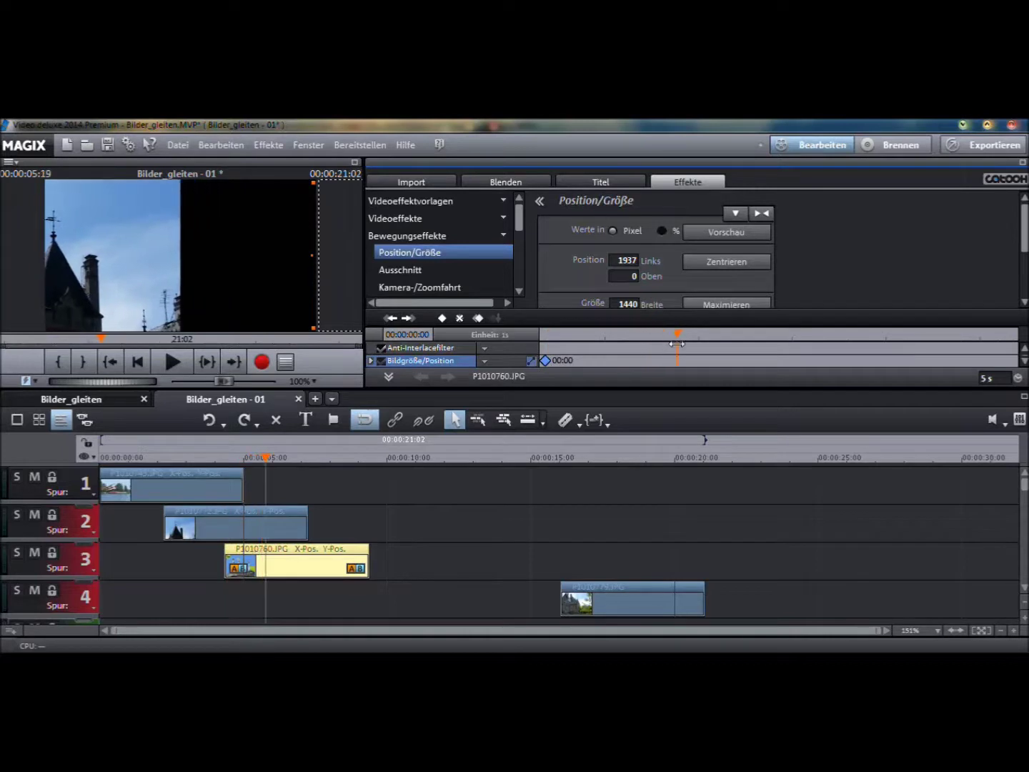
{"action": "left_click_drag", "start_coordinate": [340, 256], "coordinate": [206, 256]}
{"action": "left_click_drag", "start_coordinate": [619, 276], "coordinate": [710, 282]}
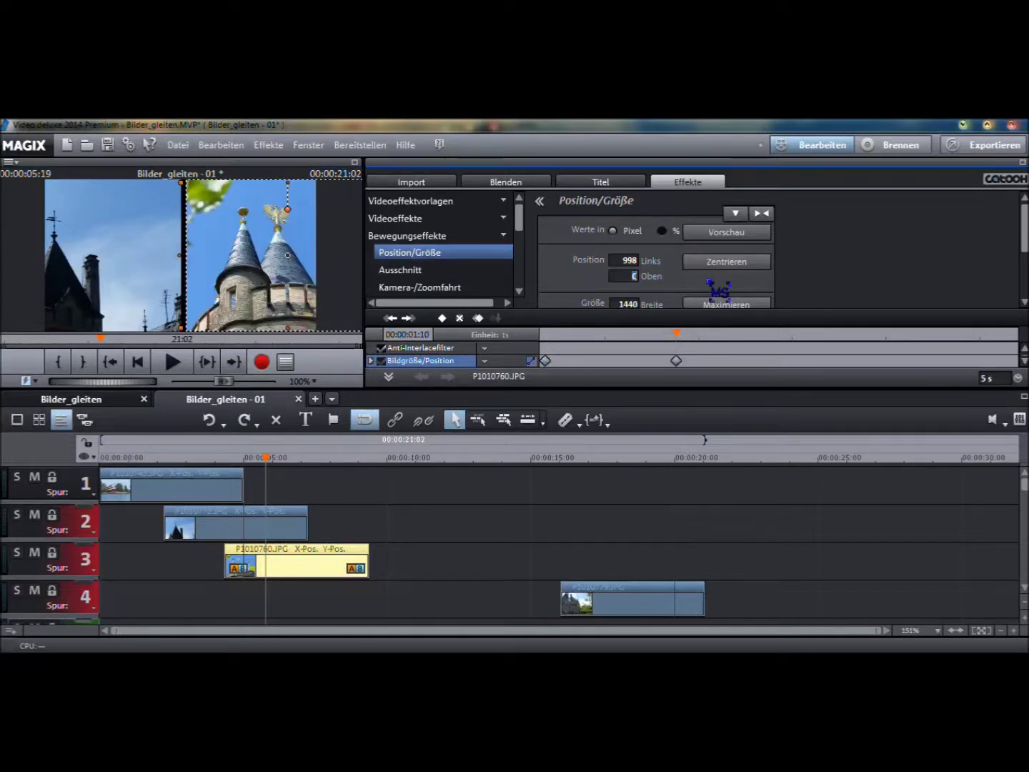
Step: Add a position keyframe for the track 3 picture at 00:00:07:05, placing it near the left edge at Links 55 and Oben 0
{"action": "left_click_drag", "start_coordinate": [676, 334], "coordinate": [784, 334]}
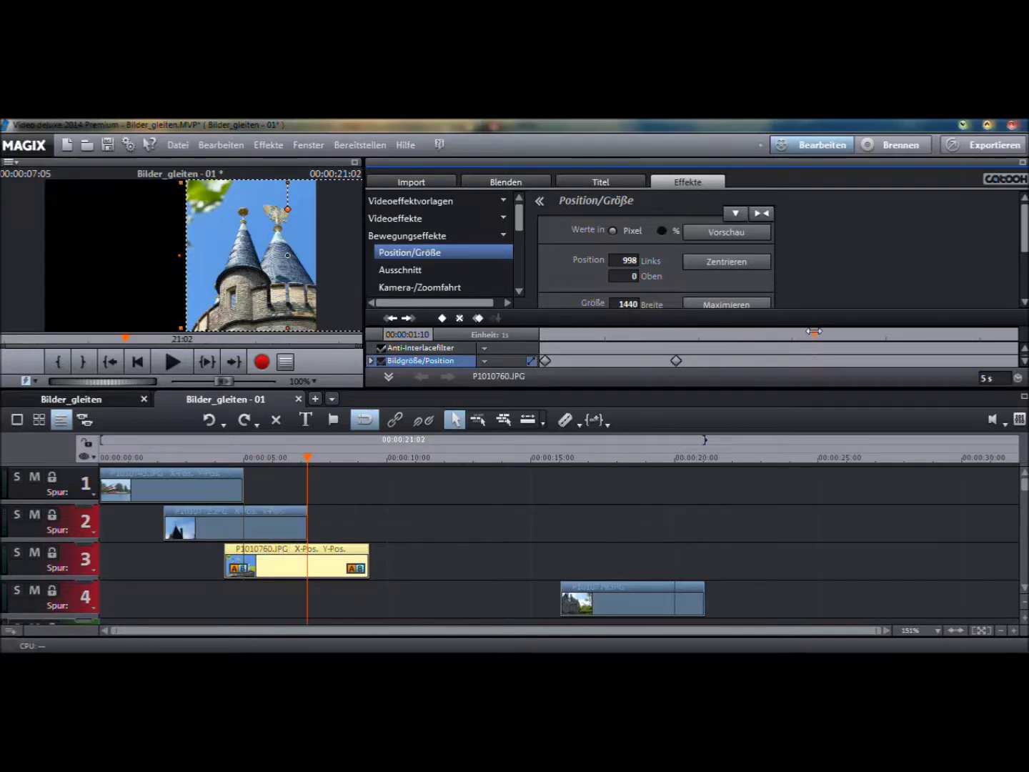
{"action": "left_click_drag", "start_coordinate": [814, 330], "coordinate": [812, 330]}
{"action": "left_click_drag", "start_coordinate": [229, 258], "coordinate": [94, 258]}
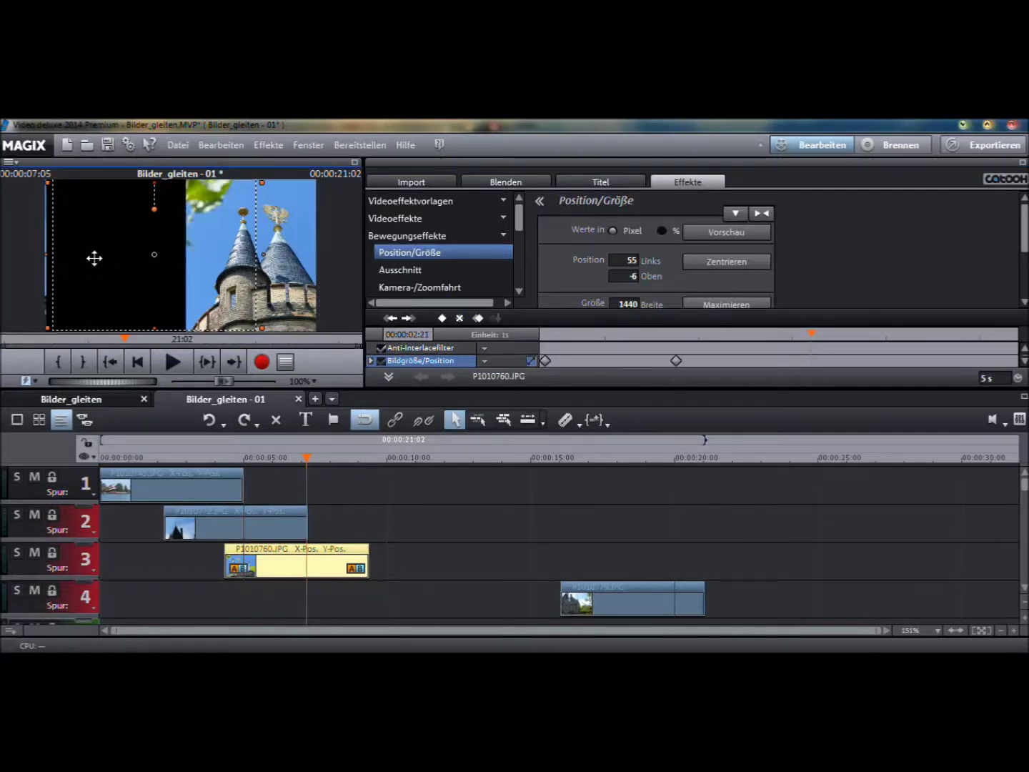
{"action": "double_click", "coordinate": [630, 276]}
{"action": "type", "text": "0"}
{"action": "key", "text": "Return"}
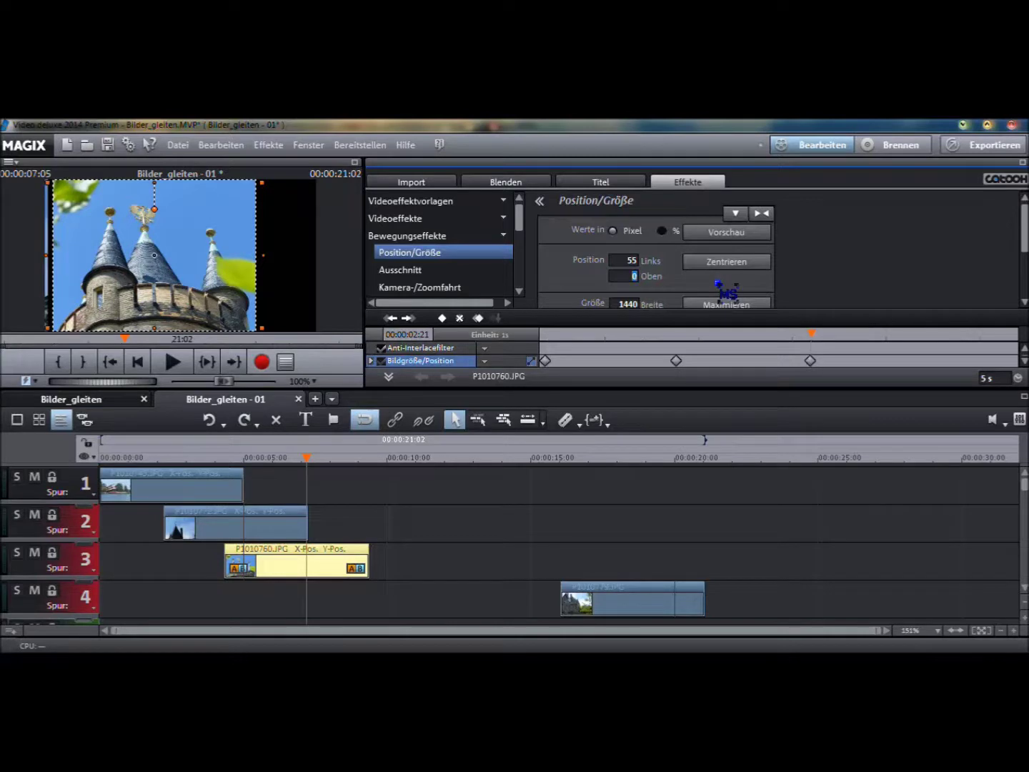
Step: Preview the track 3 motion and add a keyframe at the picture's end (00:00:09:09), moving it off-screen to Links -1464 and Oben 0
{"action": "left_click", "coordinate": [172, 362]}
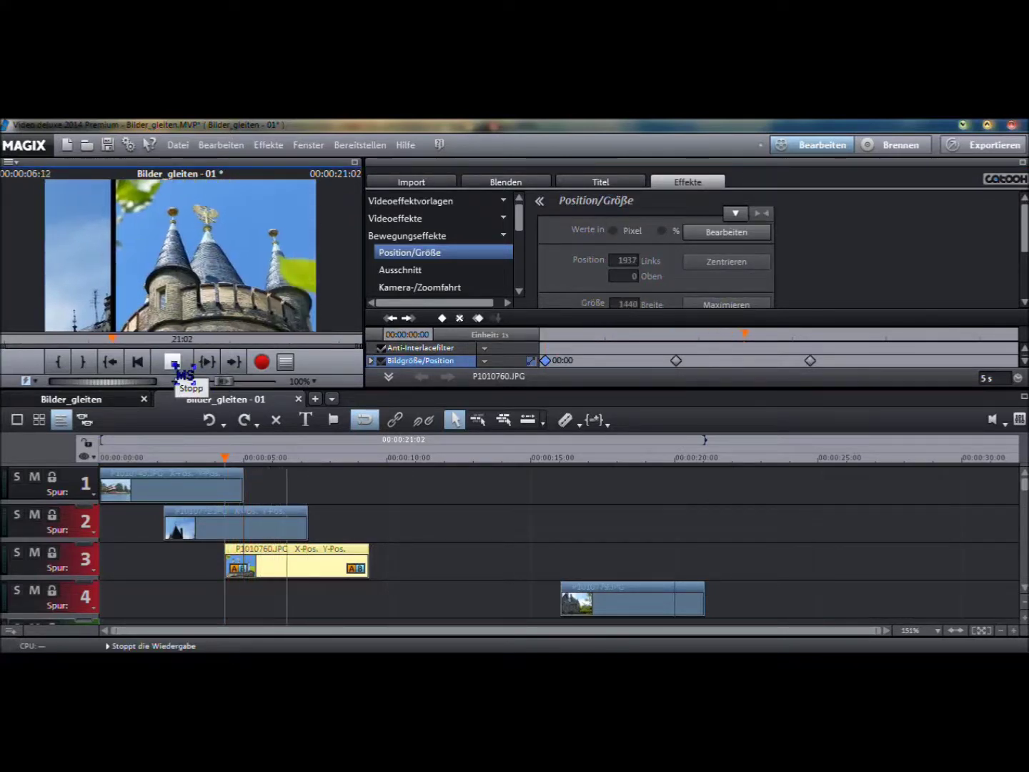
{"action": "left_click", "coordinate": [173, 361]}
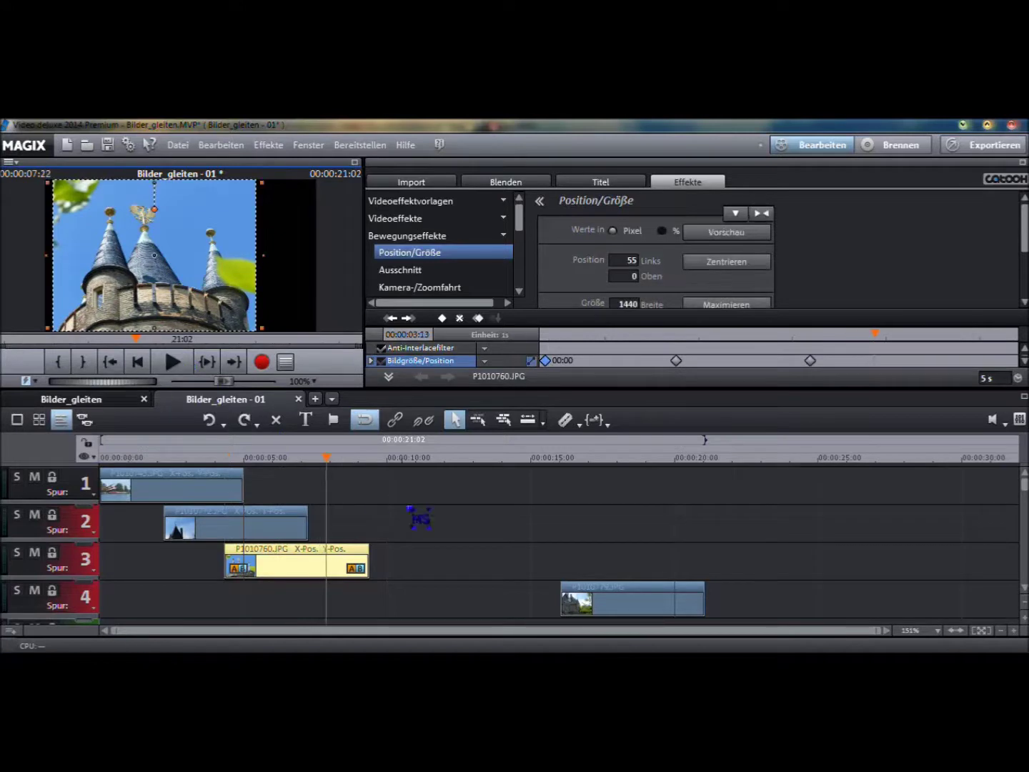
{"action": "left_click_drag", "start_coordinate": [871, 332], "coordinate": [1013, 333]}
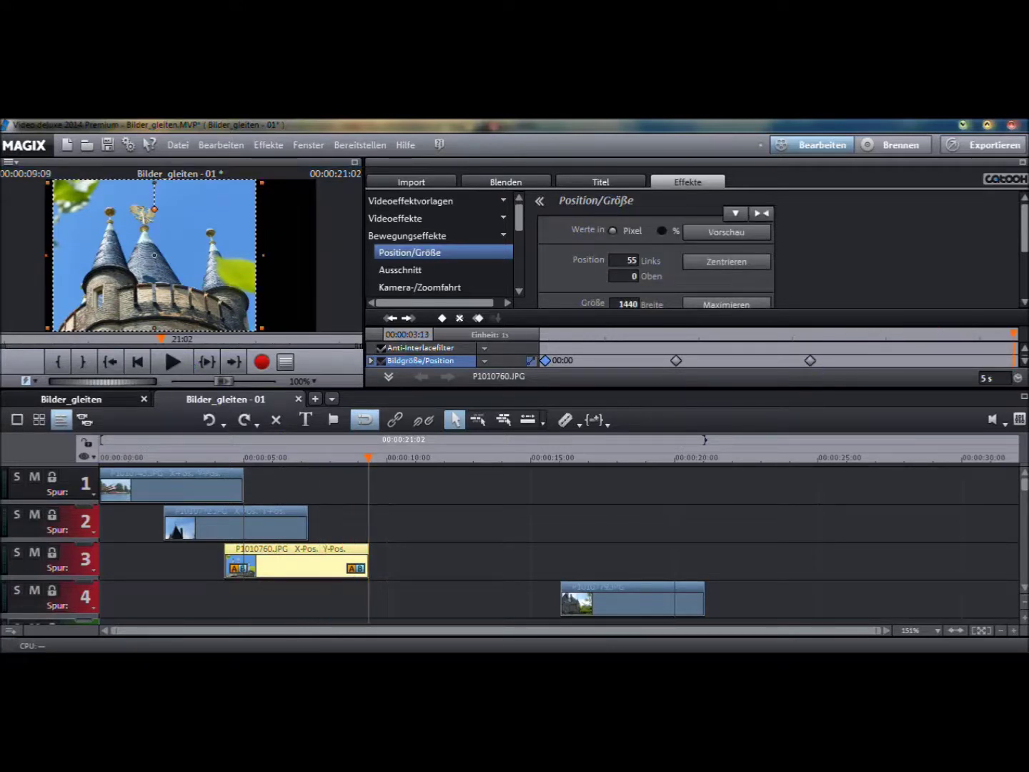
{"action": "left_click_drag", "start_coordinate": [213, 281], "coordinate": [4, 281]}
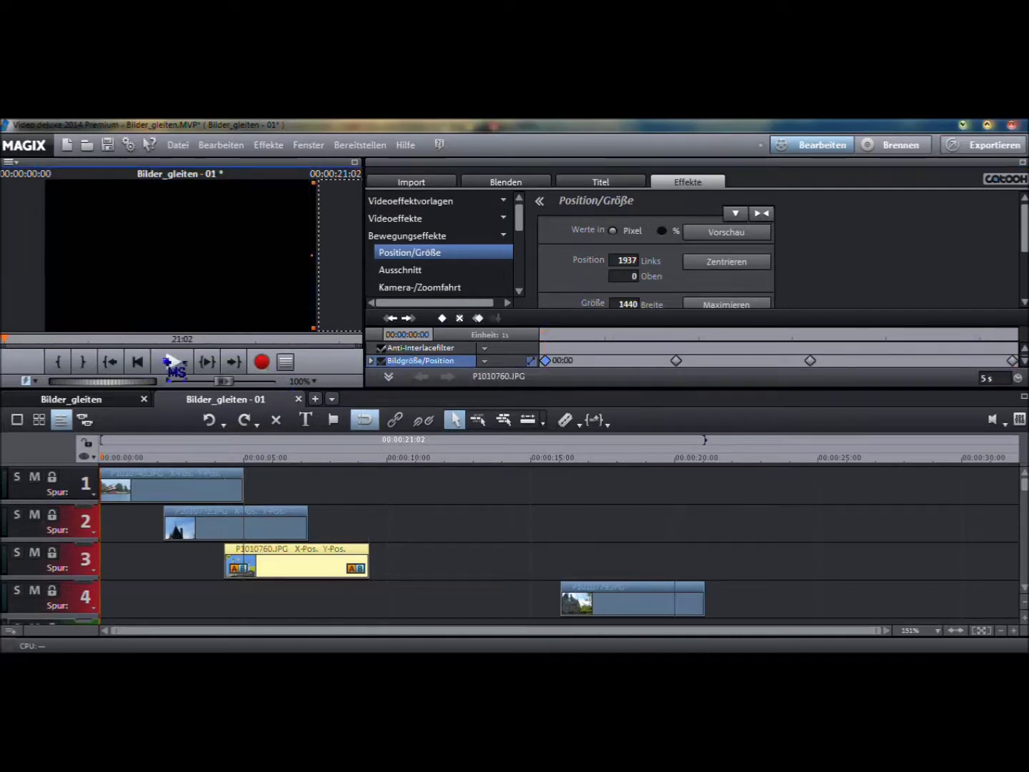
Step: Play the project from the beginning to check how the three pictures glide one after another, ending with the track 3 picture selected
{"action": "left_click", "coordinate": [173, 362]}
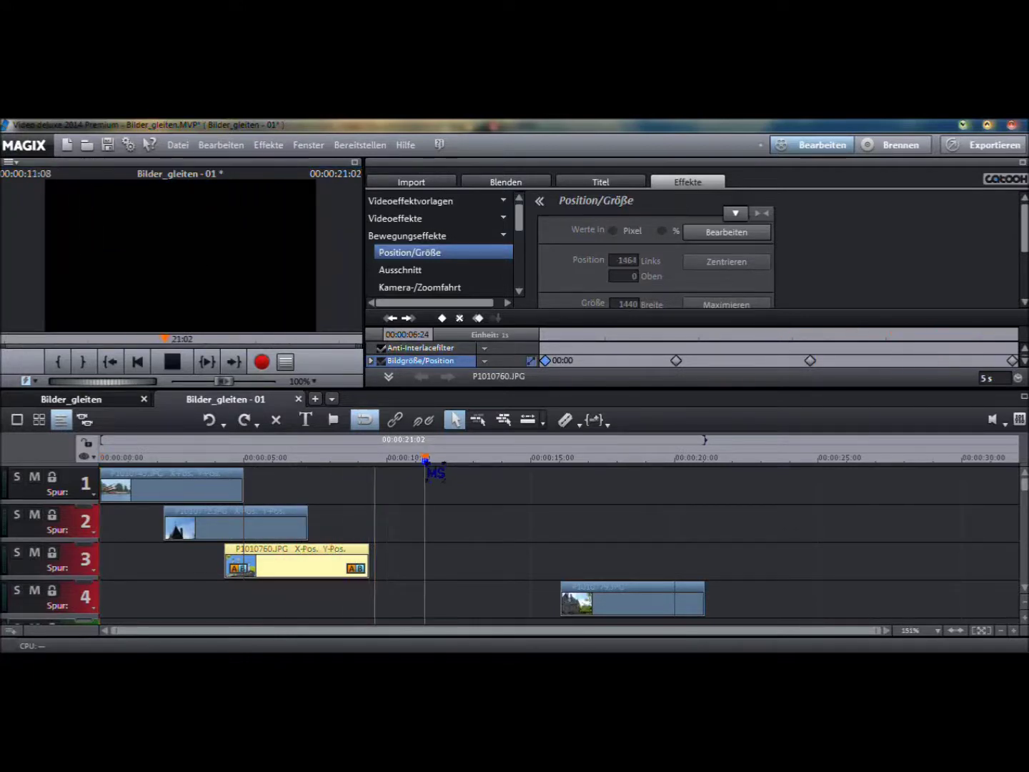
{"action": "left_click", "coordinate": [426, 458]}
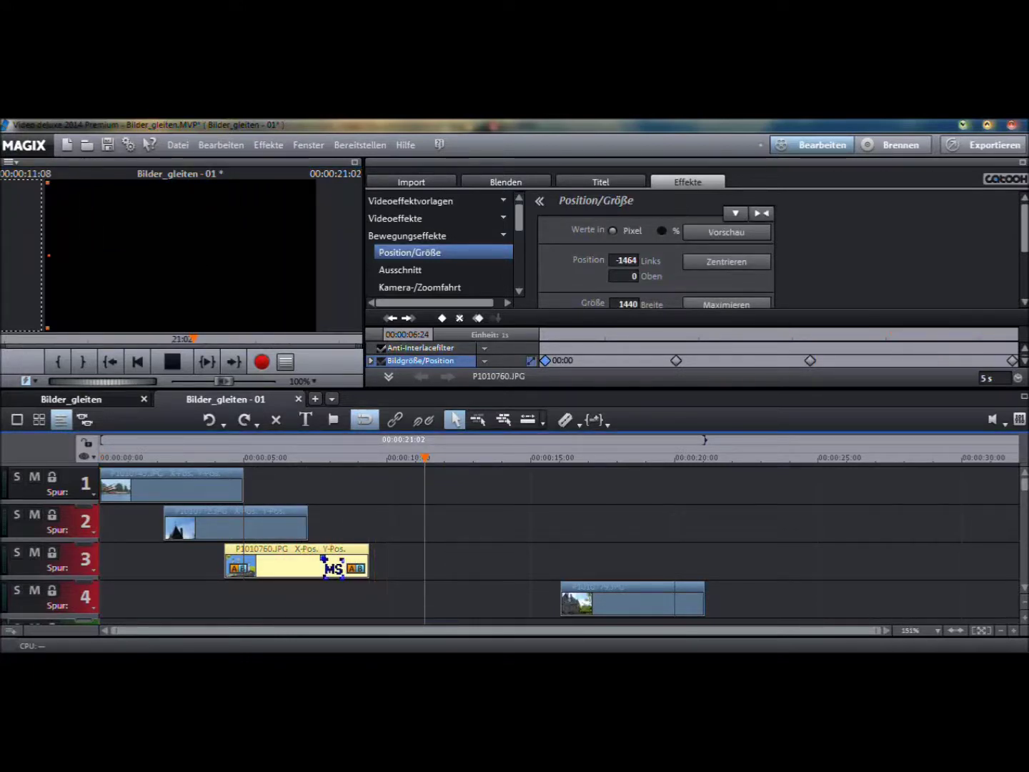
{"action": "left_click", "coordinate": [321, 550]}
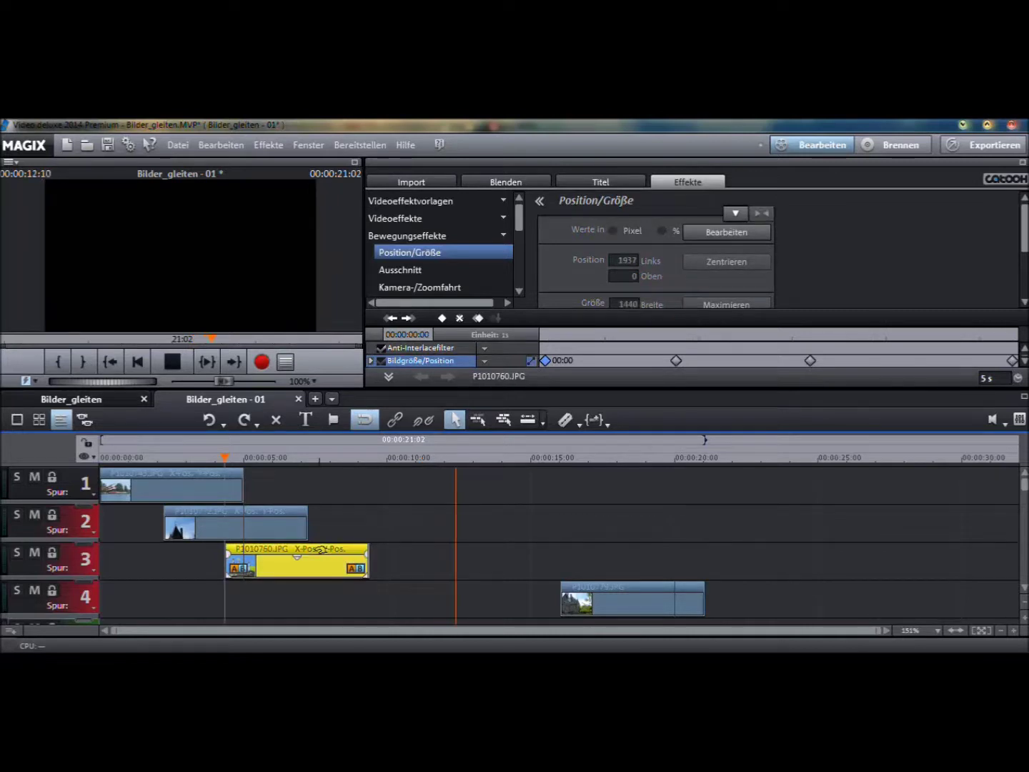
{"action": "left_click", "coordinate": [174, 362]}
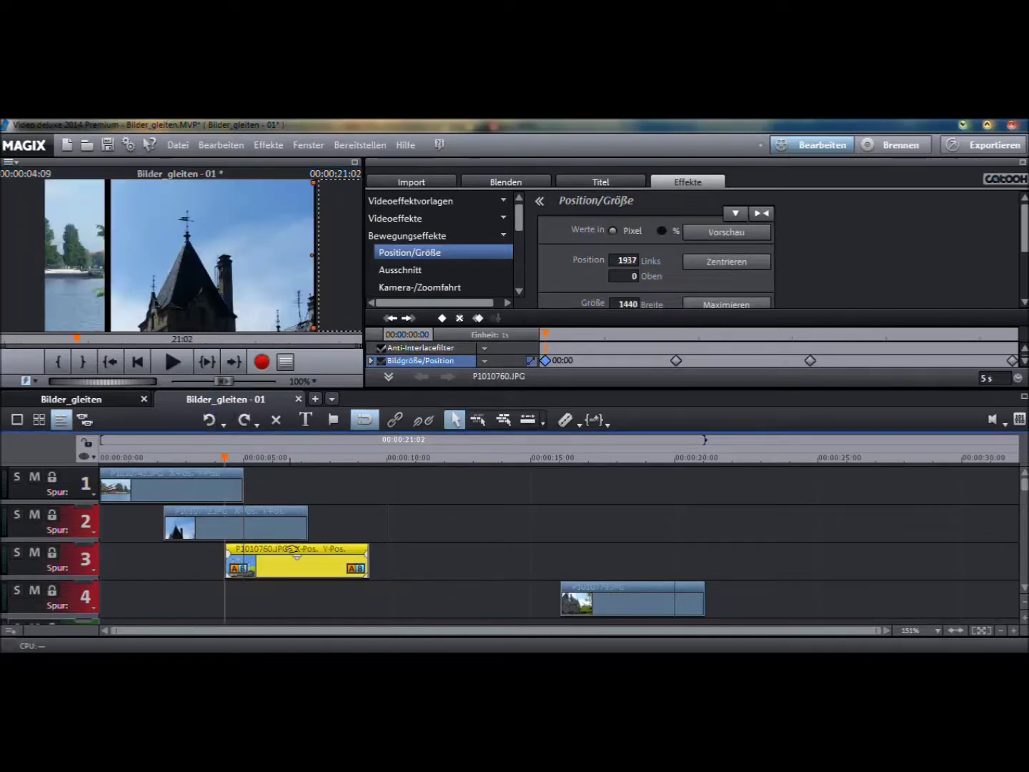
Step: Move the track 4 picture earlier on the timeline so it starts at 00:00:06:15, when the third picture fully fills its place
{"action": "left_click_drag", "start_coordinate": [617, 590], "coordinate": [339, 589]}
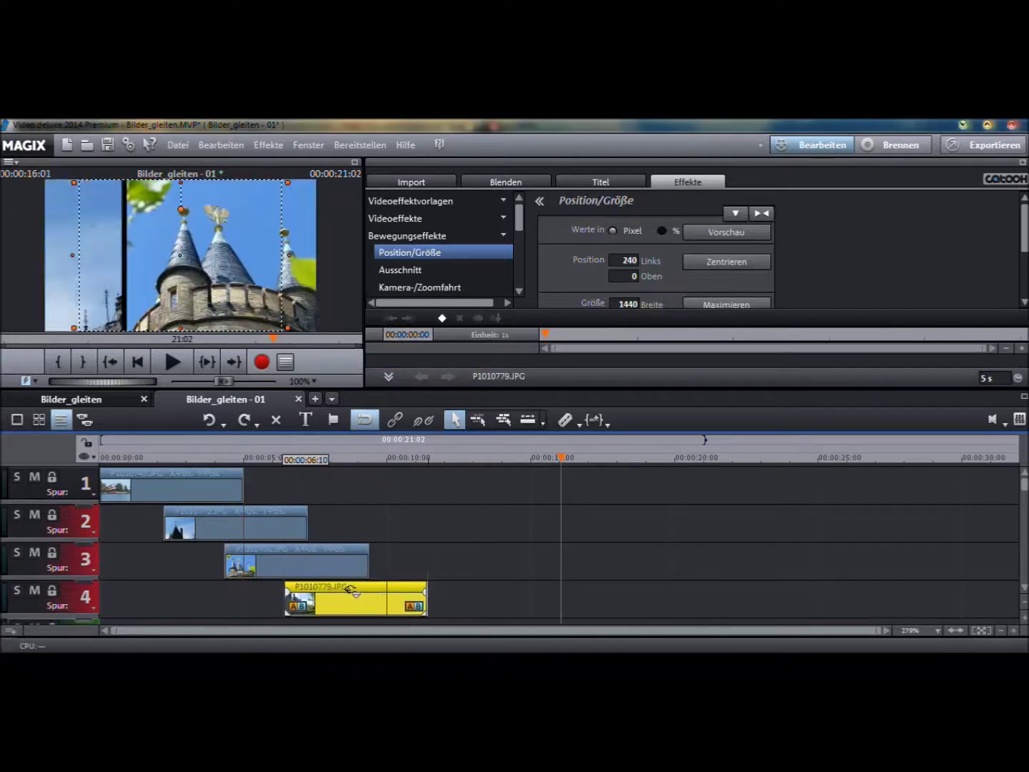
{"action": "left_click", "coordinate": [243, 457]}
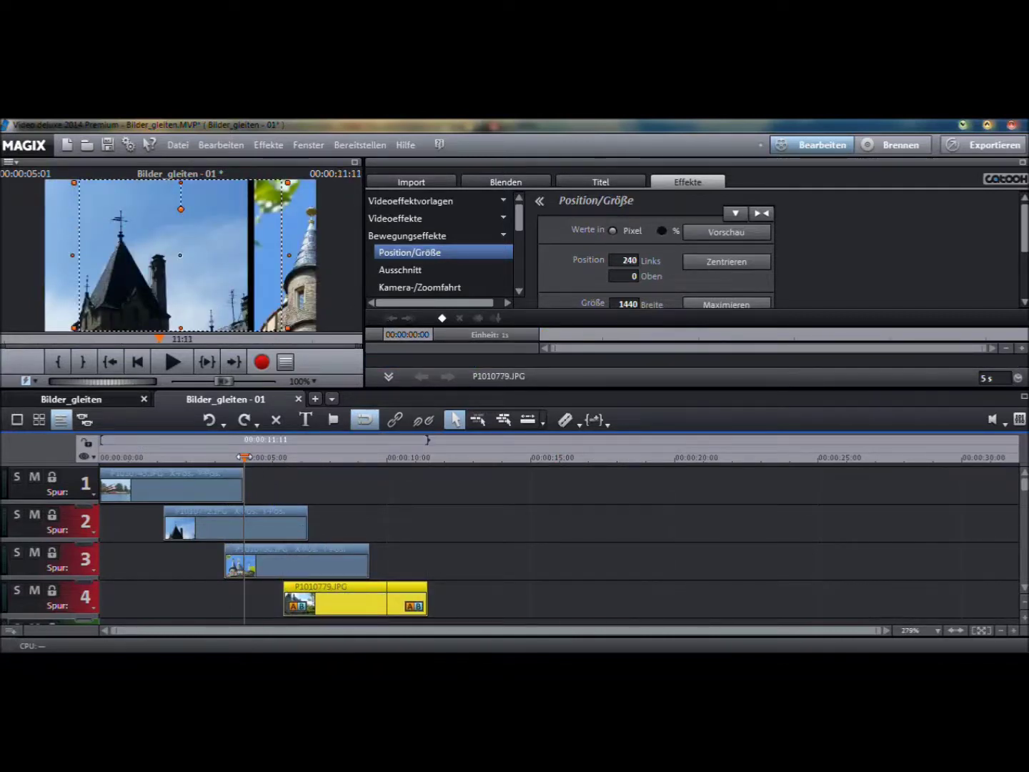
{"action": "left_click_drag", "start_coordinate": [245, 457], "coordinate": [289, 461]}
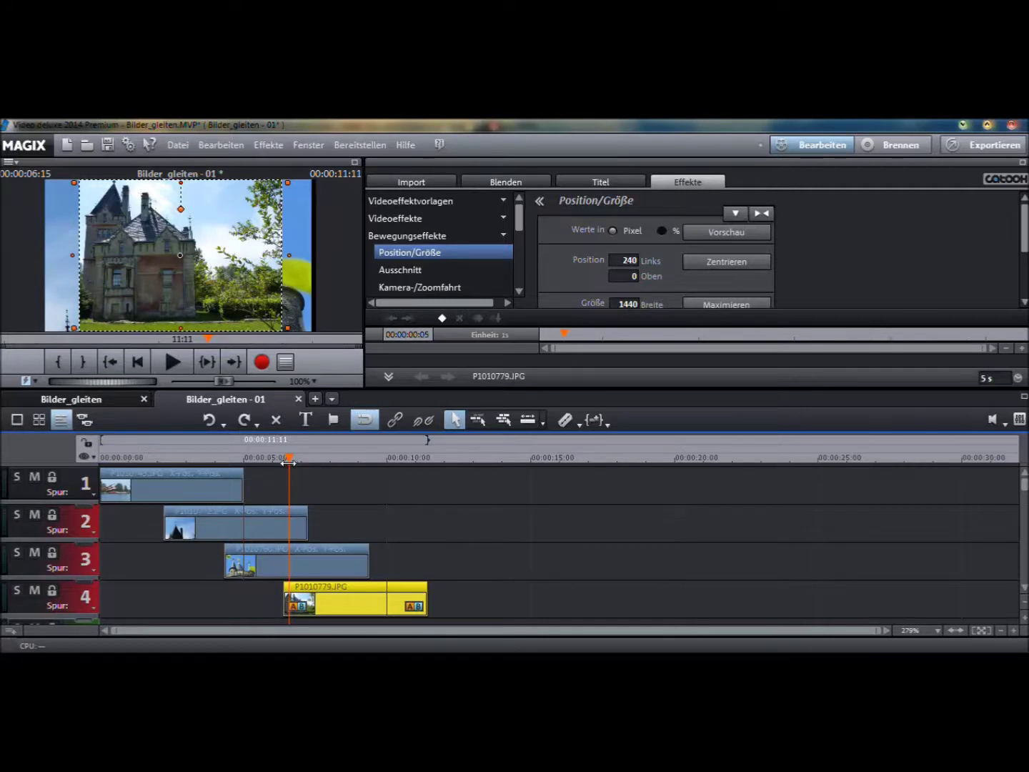
{"action": "left_click_drag", "start_coordinate": [332, 588], "coordinate": [337, 588]}
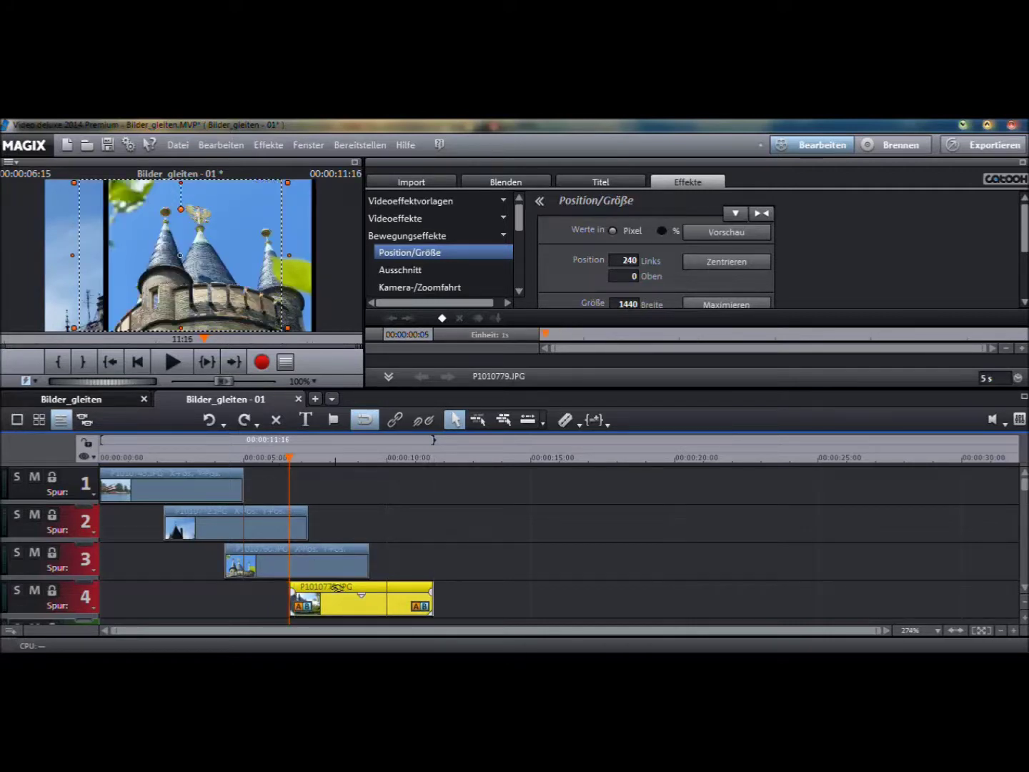
Step: Add a position keyframe at the start of the track 4 picture, placing it off-screen on the right at Links 1919 and Oben 0
{"action": "left_click", "coordinate": [443, 319]}
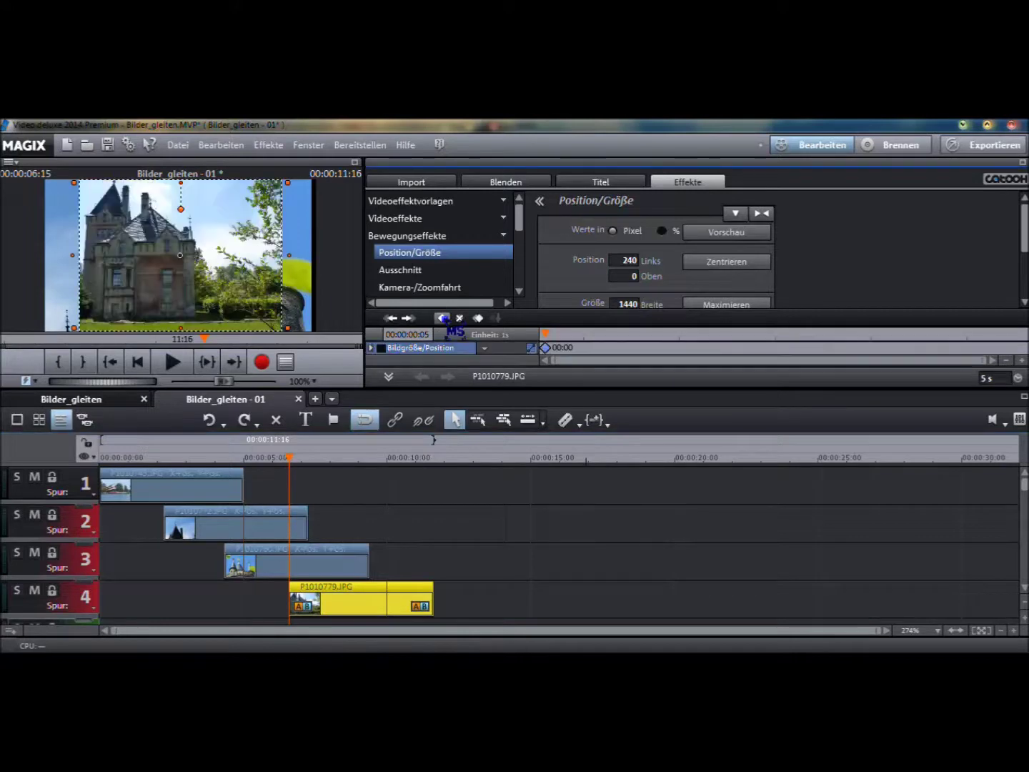
{"action": "left_click_drag", "start_coordinate": [226, 247], "coordinate": [369, 233]}
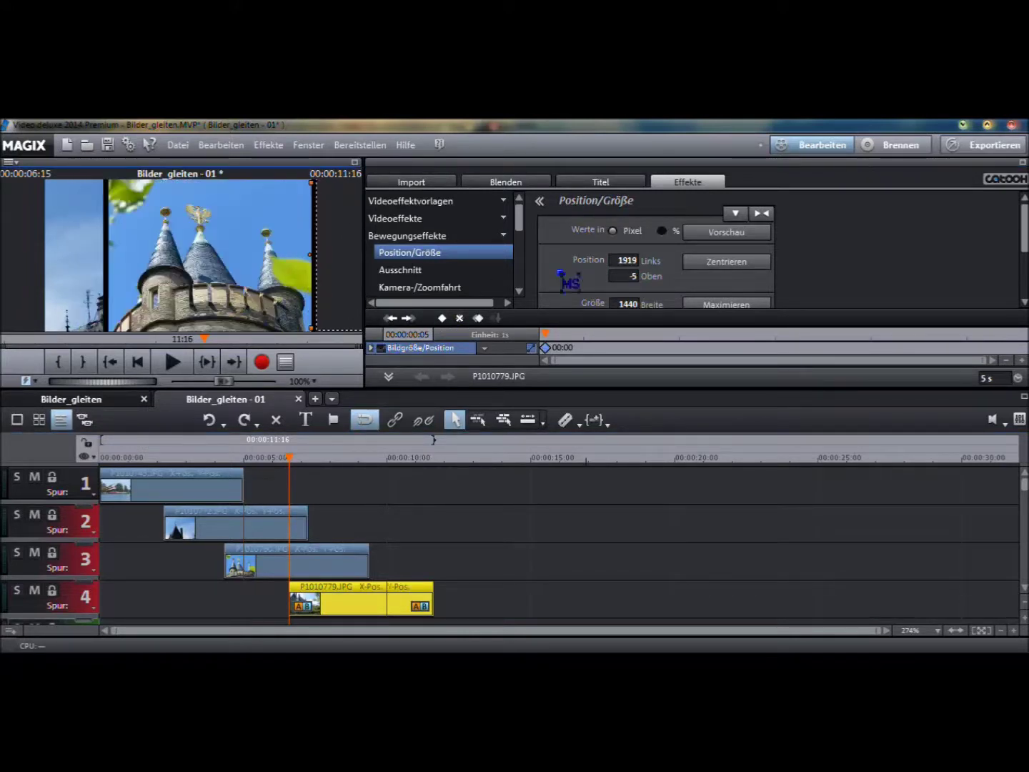
{"action": "double_click", "coordinate": [617, 278]}
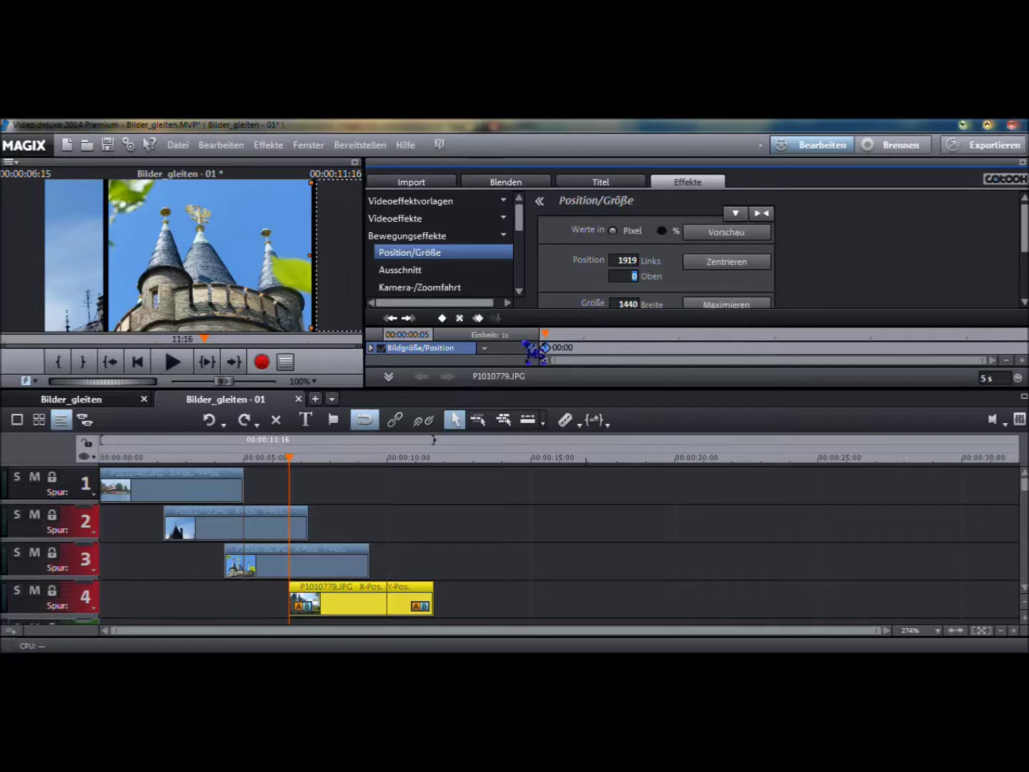
Step: Add a position keyframe for the track 4 picture at 00:00:08:00, placing it just right of the third picture at Links 960 and Oben 0
{"action": "left_click_drag", "start_coordinate": [549, 333], "coordinate": [679, 335]}
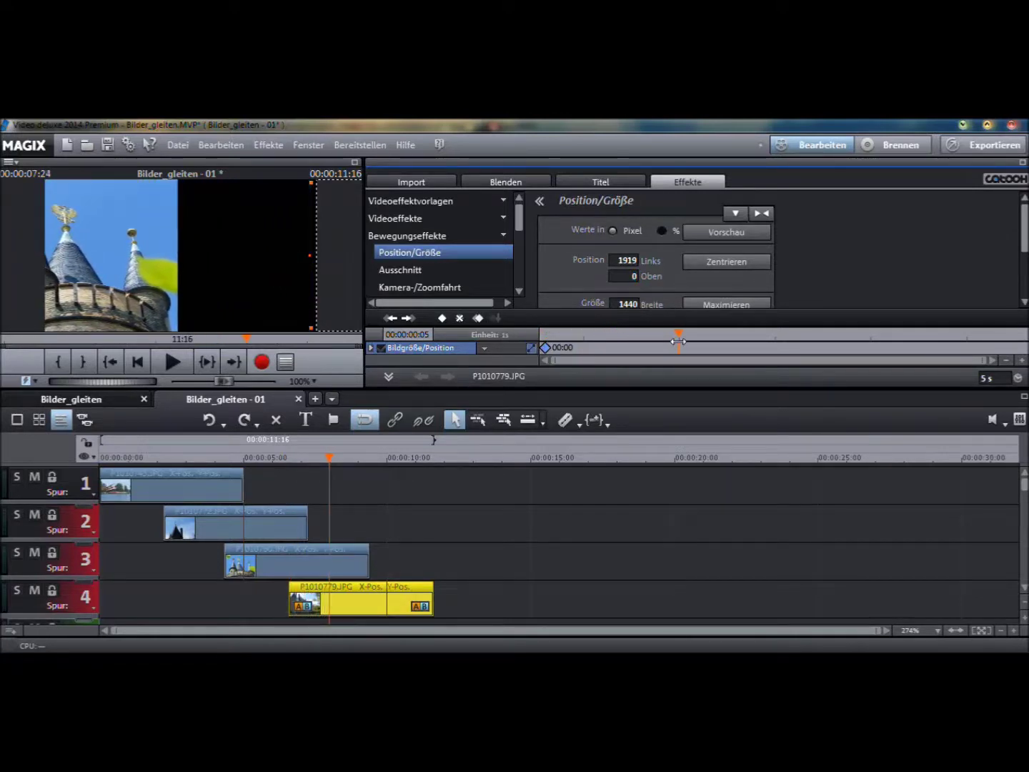
{"action": "left_click_drag", "start_coordinate": [342, 275], "coordinate": [205, 276]}
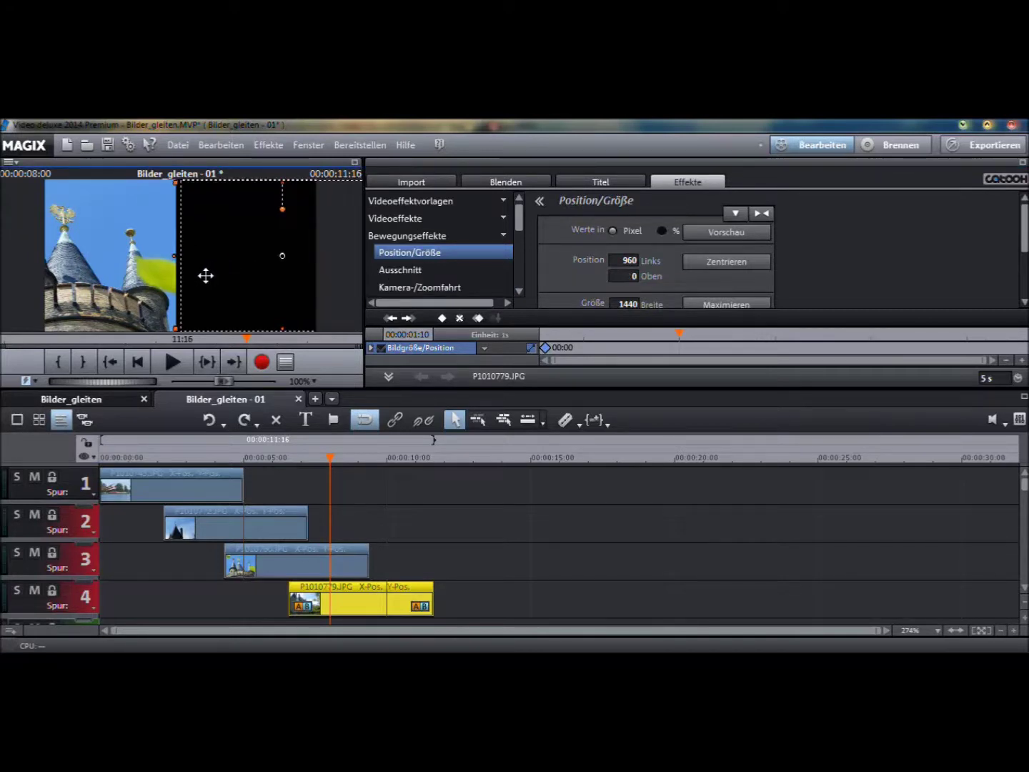
{"action": "left_click", "coordinate": [623, 279]}
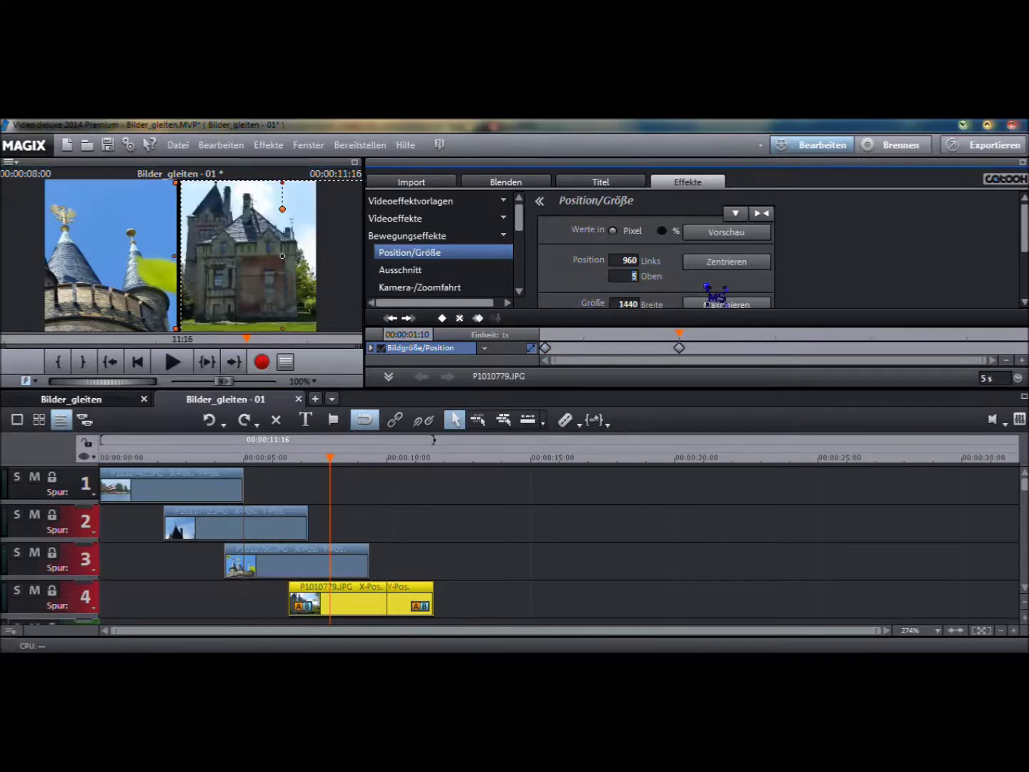
{"action": "type", "text": "0"}
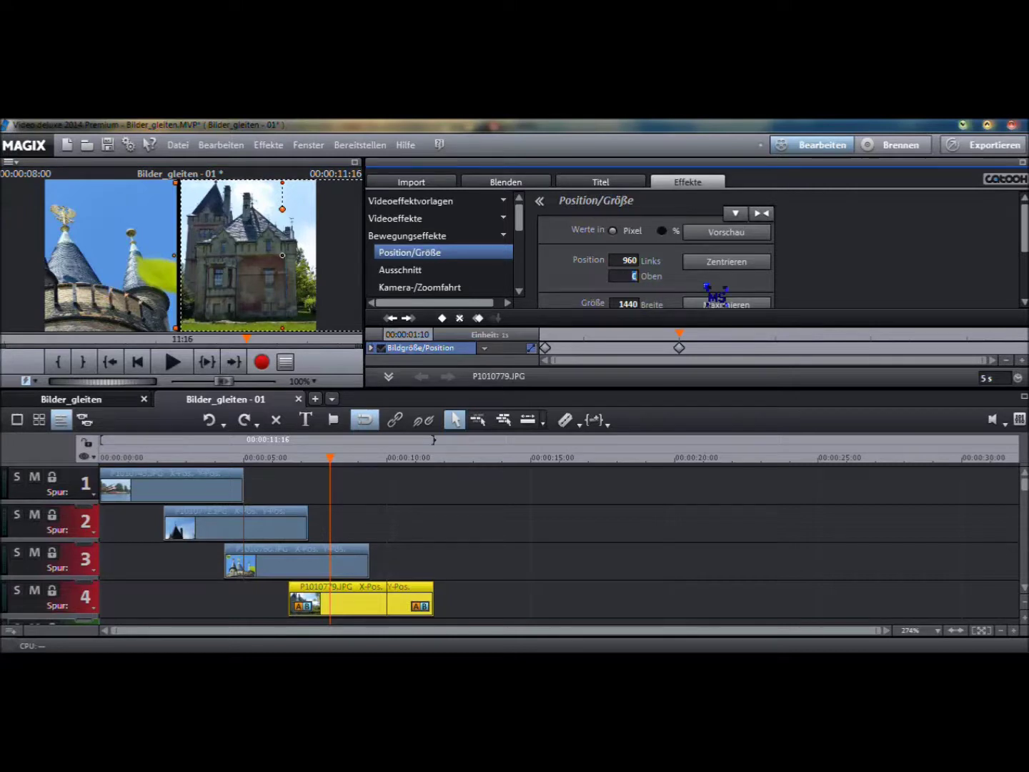
Step: Add a position keyframe for the track 4 picture at 00:00:09:08, placing it near the left edge at Links 32 and Oben 0
{"action": "left_click_drag", "start_coordinate": [679, 333], "coordinate": [803, 334]}
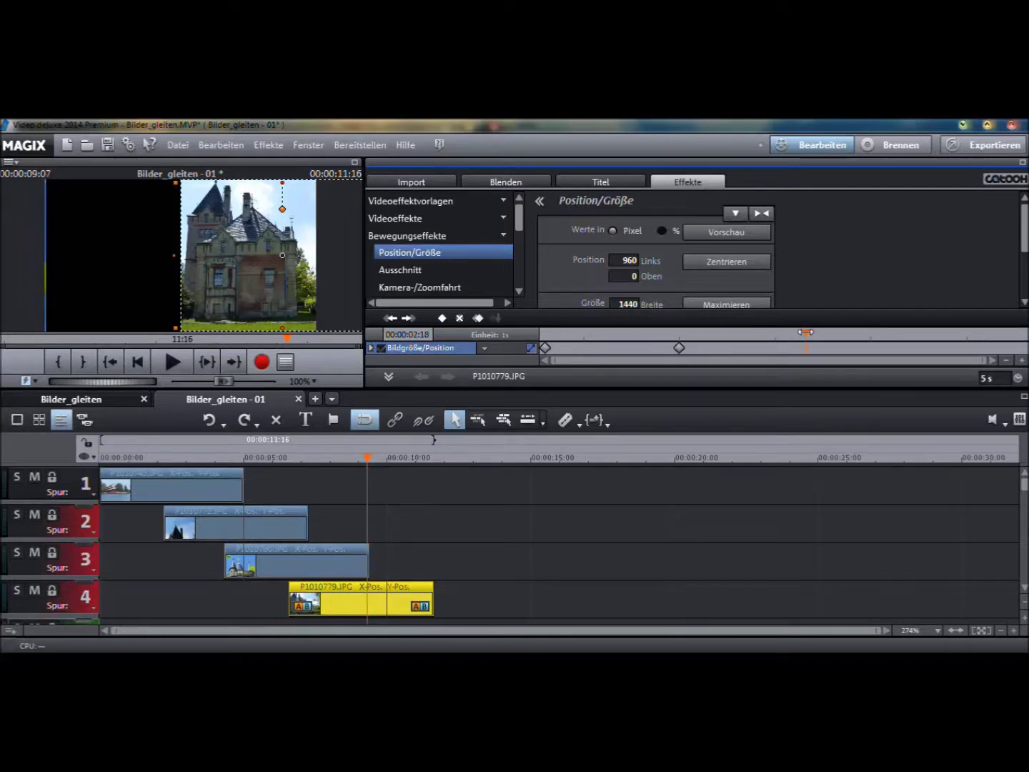
{"action": "left_click_drag", "start_coordinate": [237, 265], "coordinate": [105, 264]}
{"action": "left_click_drag", "start_coordinate": [620, 278], "coordinate": [710, 284]}
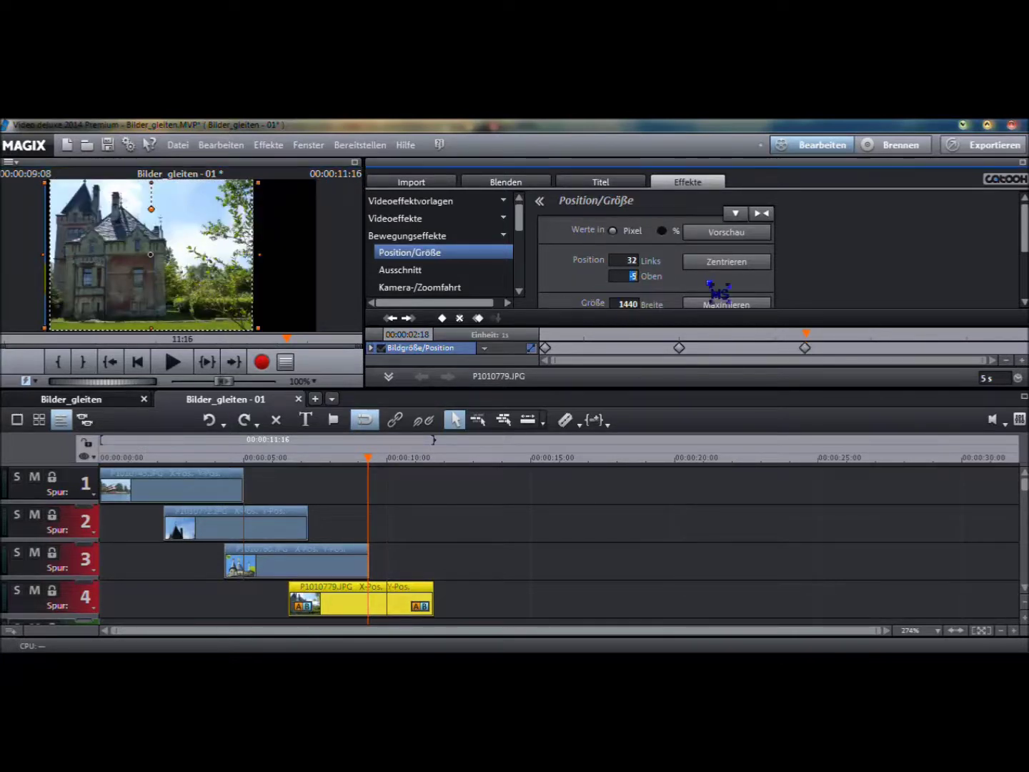
{"action": "key", "text": "Return"}
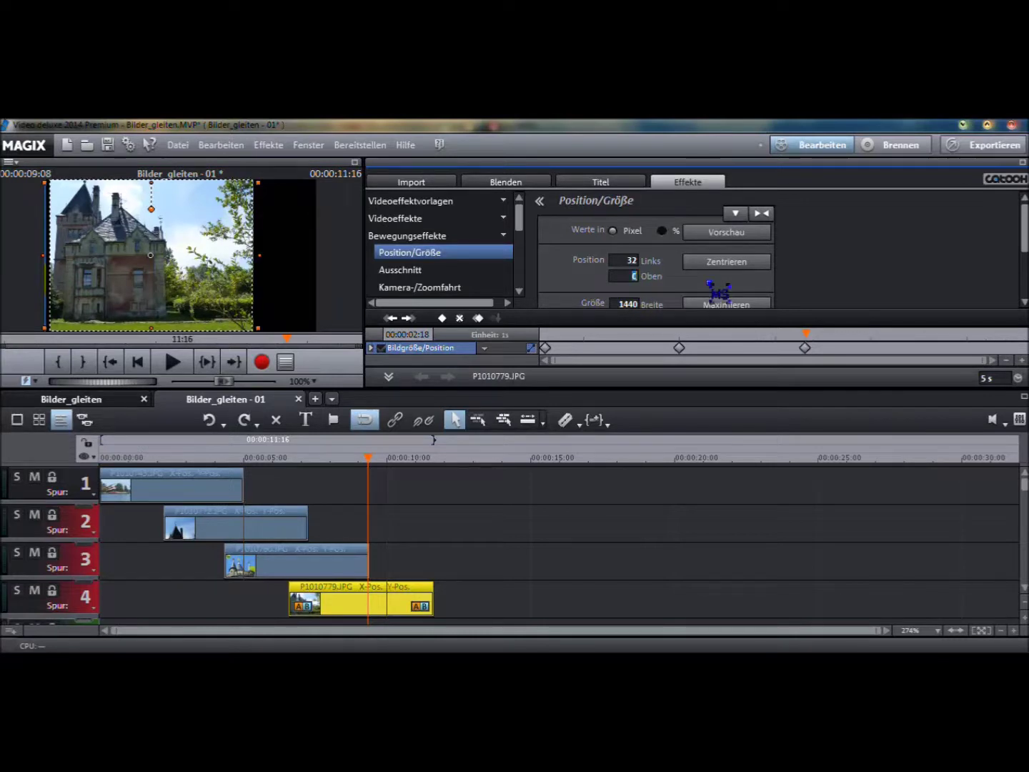
Step: Preview the track 4 motion and add a keyframe at the picture's end (00:00:11:15), moving it off-screen to Links -1437 and Oben 0
{"action": "left_click", "coordinate": [546, 348]}
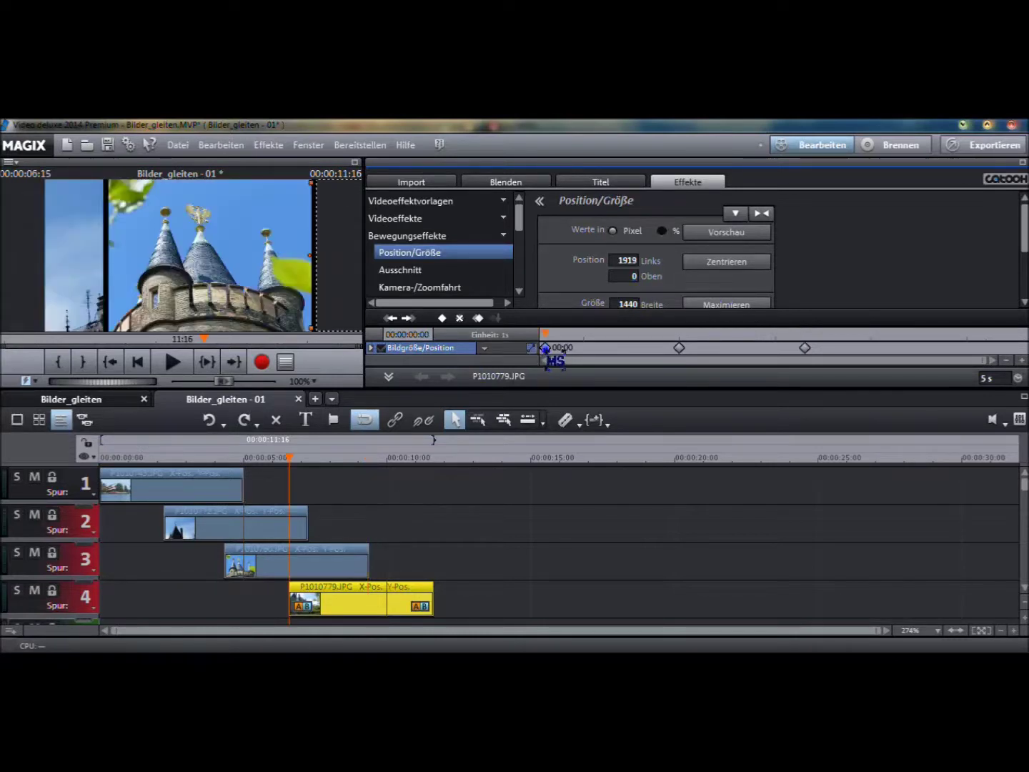
{"action": "left_click", "coordinate": [170, 361]}
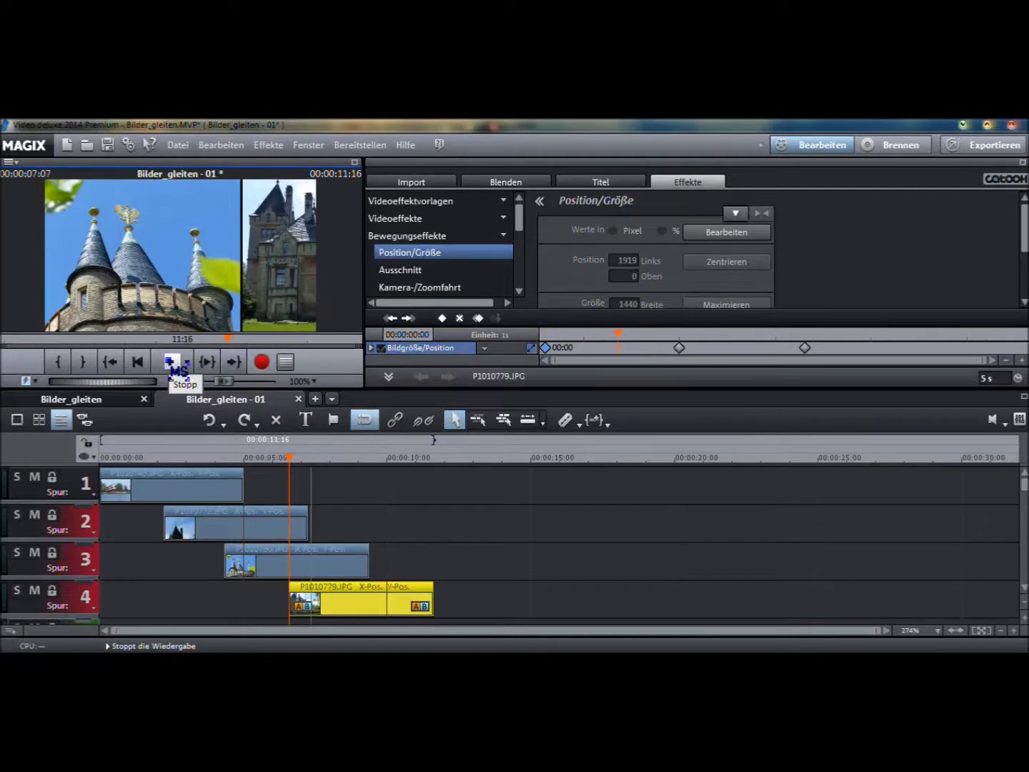
{"action": "left_click", "coordinate": [172, 363]}
{"action": "left_click", "coordinate": [173, 361]}
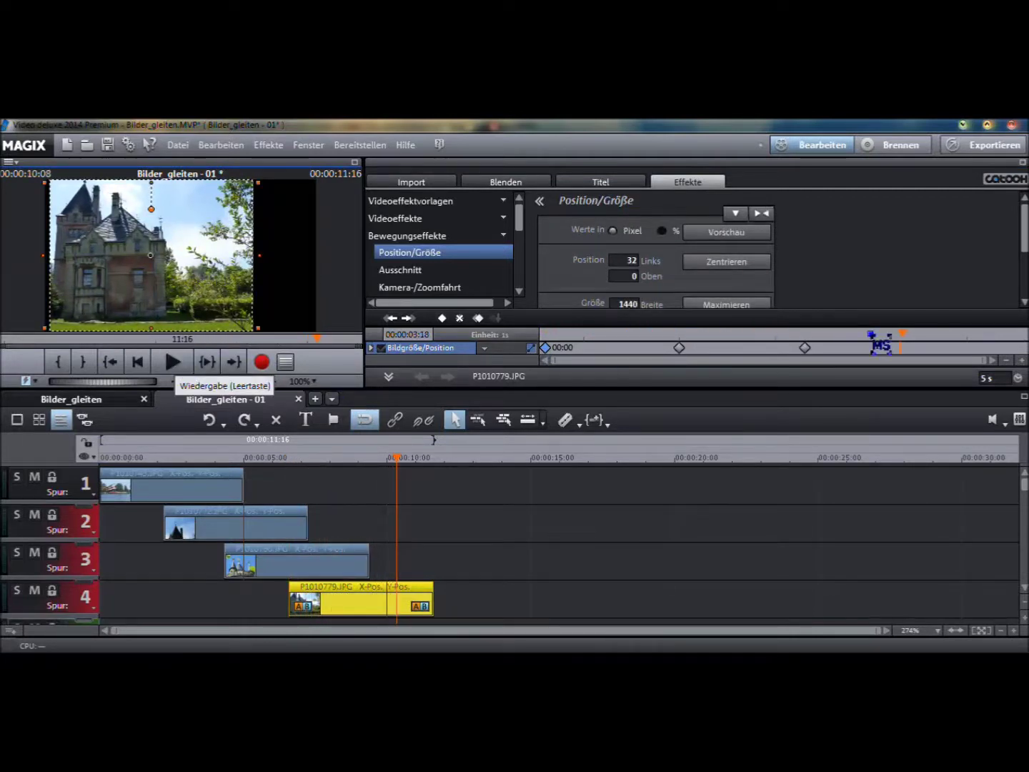
{"action": "left_click_drag", "start_coordinate": [224, 285], "coordinate": [14, 286]}
{"action": "left_click_drag", "start_coordinate": [625, 273], "coordinate": [699, 285]}
{"action": "type", "text": "0"}
{"action": "key", "text": "Return"}
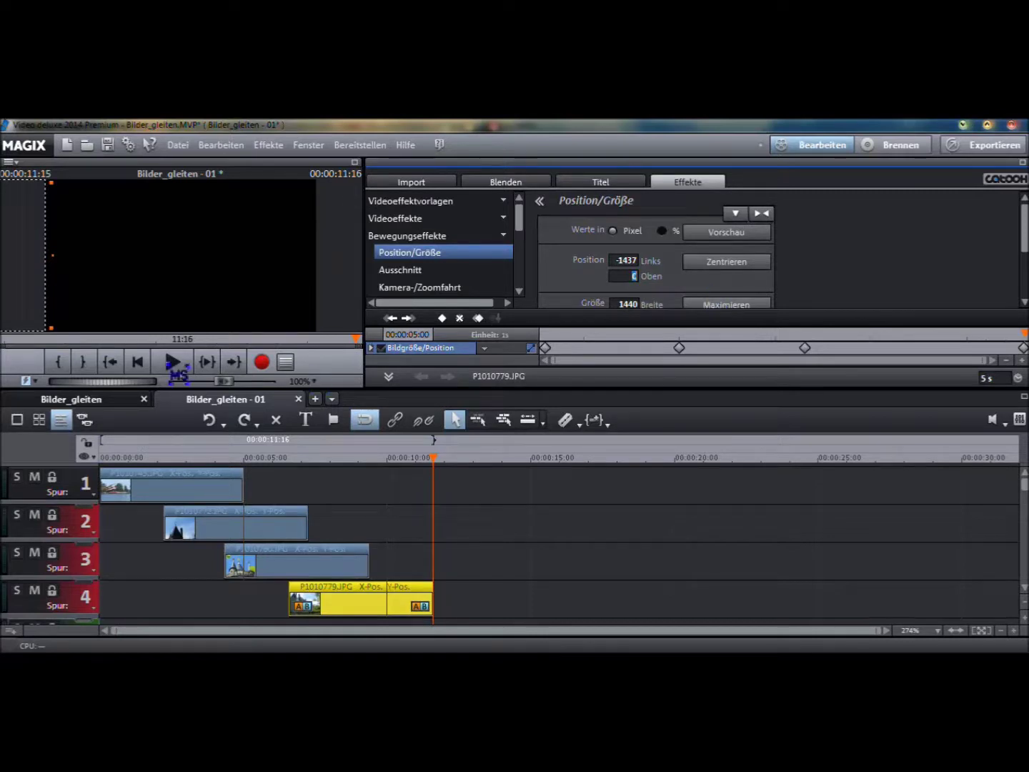
Step: Play the project from the beginning to check the glide of all four pictures, and return the playhead to 00:00:06:13 near the fourth picture's start
{"action": "left_click", "coordinate": [138, 362]}
{"action": "left_click", "coordinate": [175, 363]}
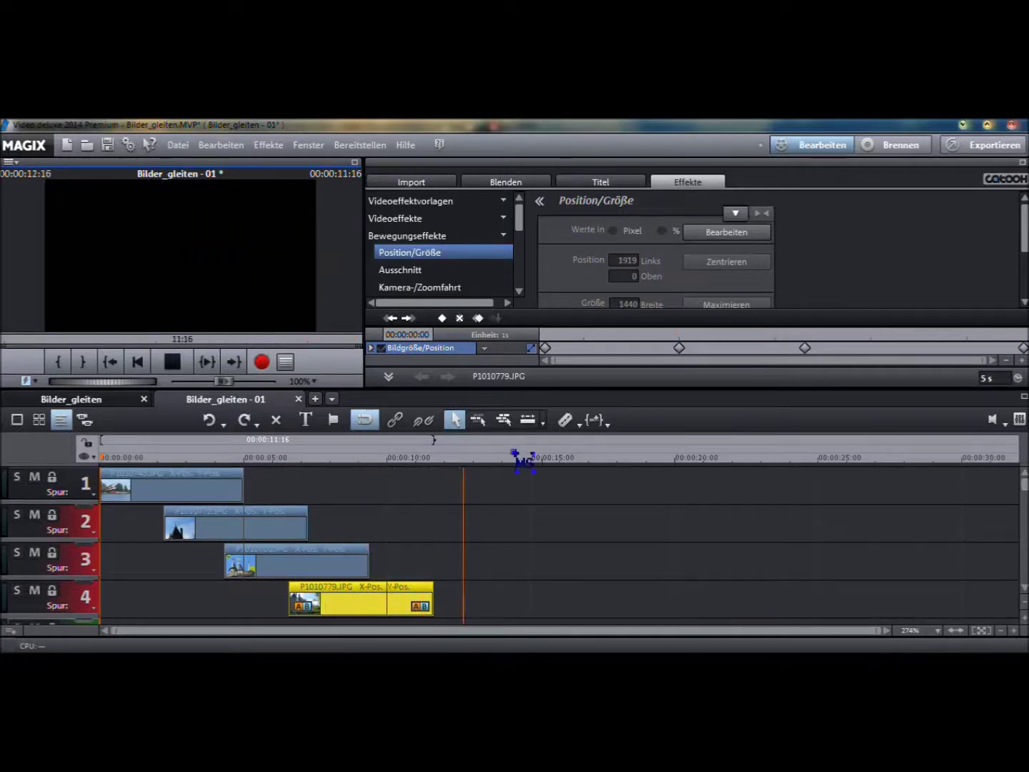
{"action": "left_click", "coordinate": [173, 361]}
{"action": "left_click", "coordinate": [287, 457]}
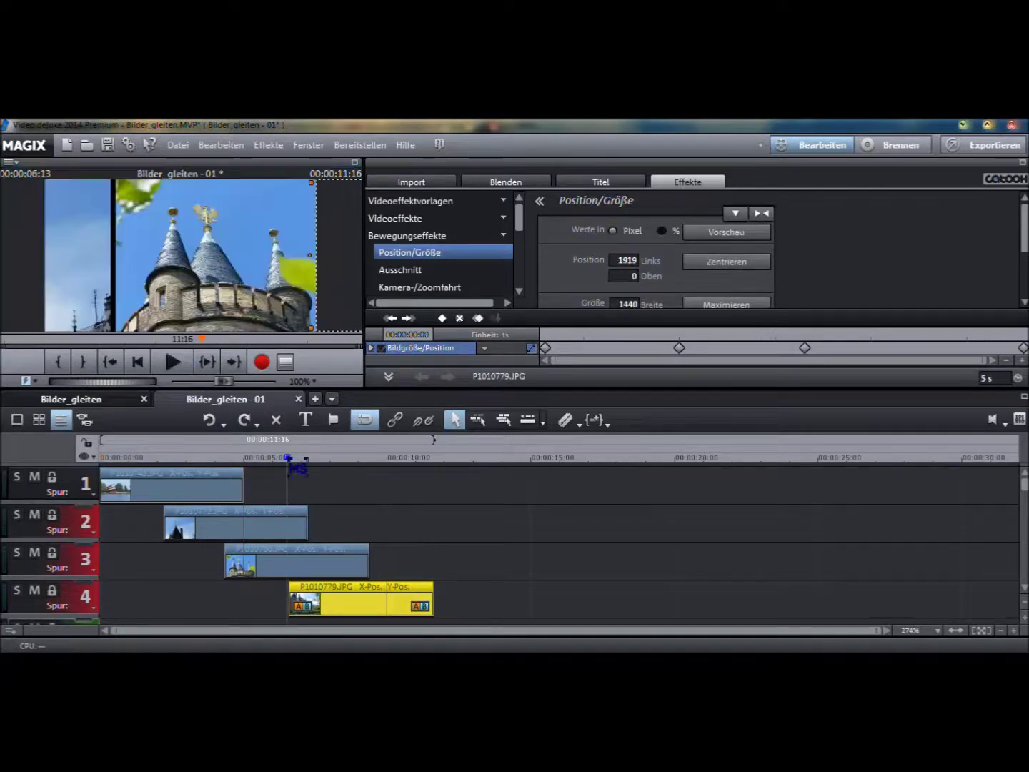